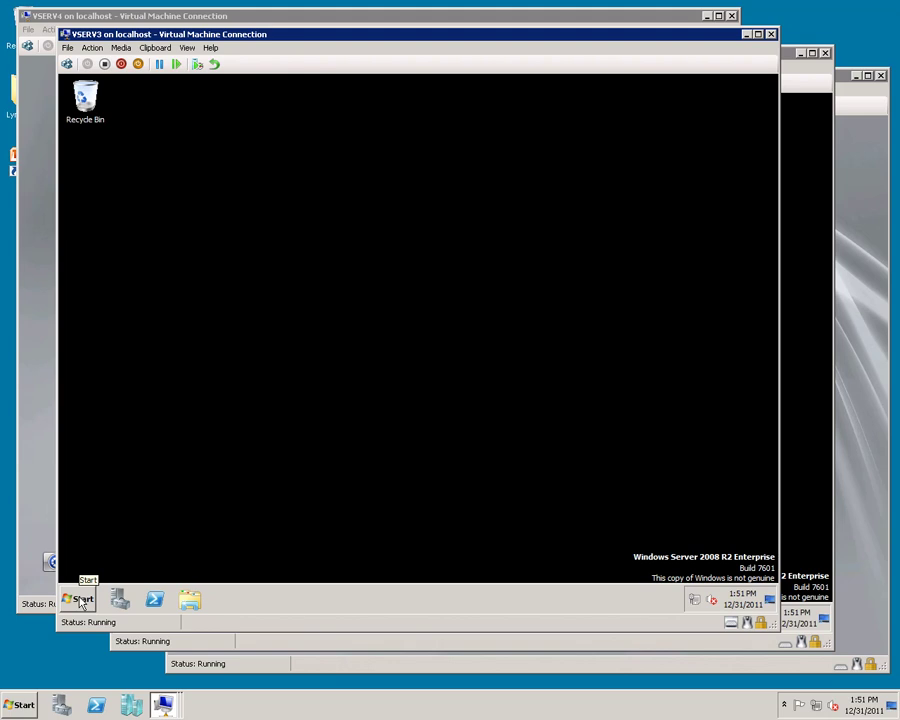
Set the preferred DNS server of VSERV3's Local Area Connection to 10.0.1.201 in its TCP/IPv4 properties
left_click(81, 601)
type("view net")
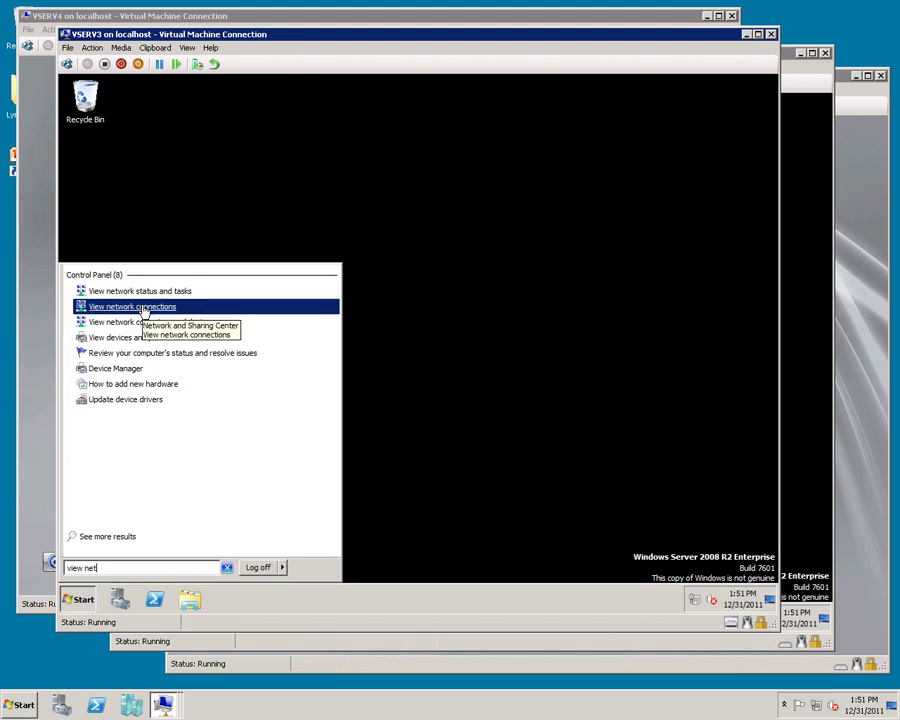
left_click(143, 312)
right_click(240, 228)
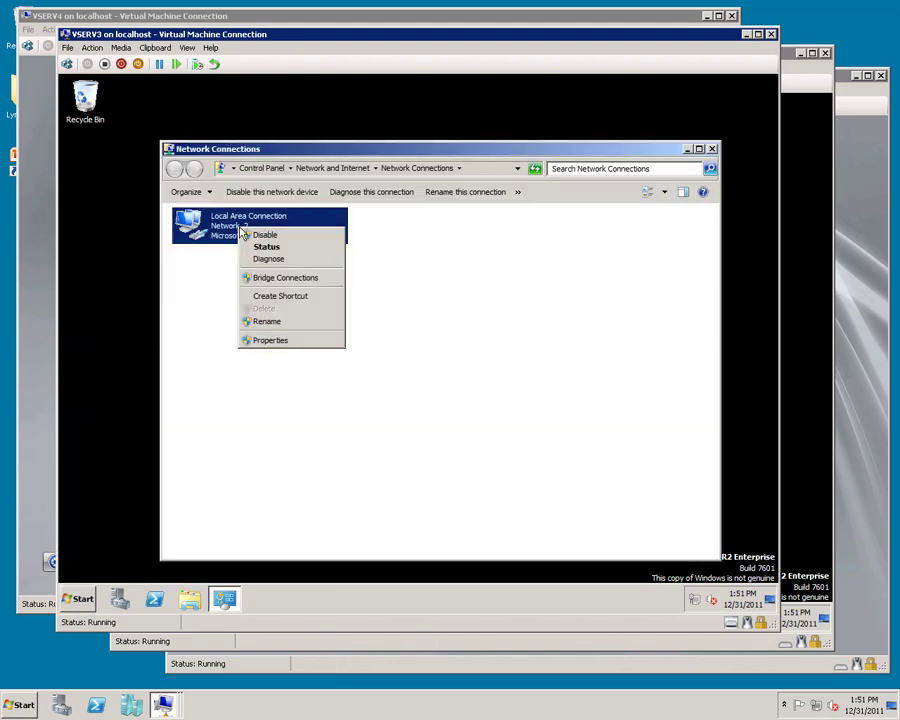
left_click(270, 341)
left_click(258, 360)
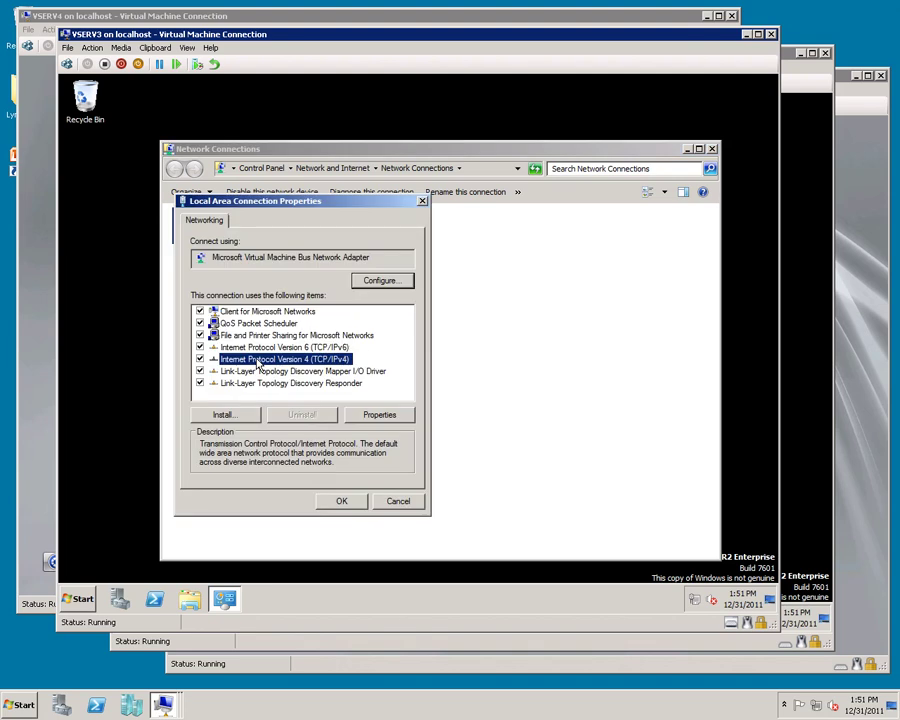
double_click(258, 360)
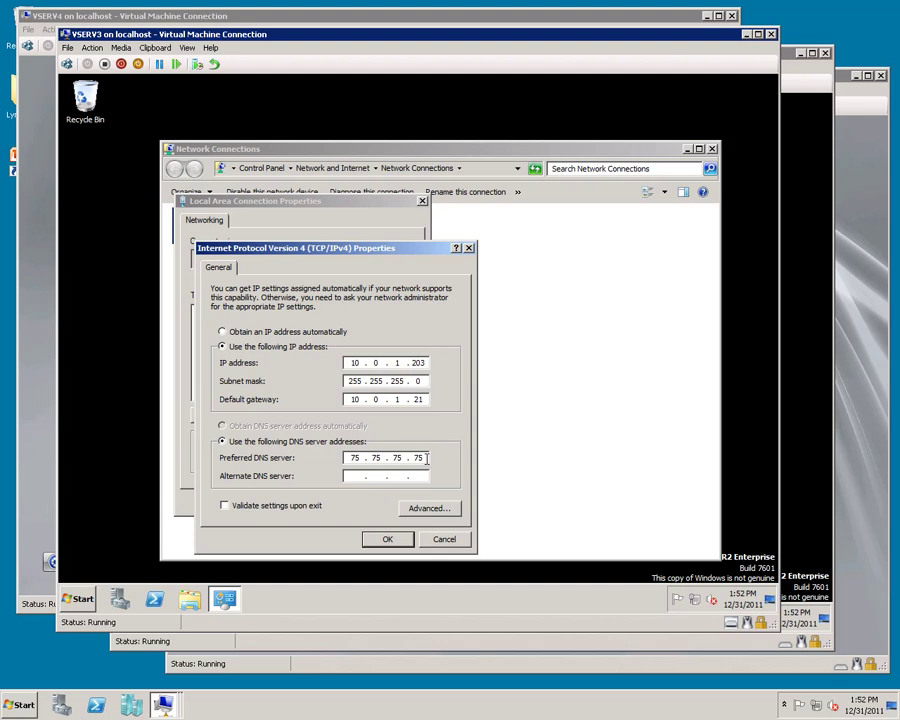
type("10.0.1.201")
left_click(388, 539)
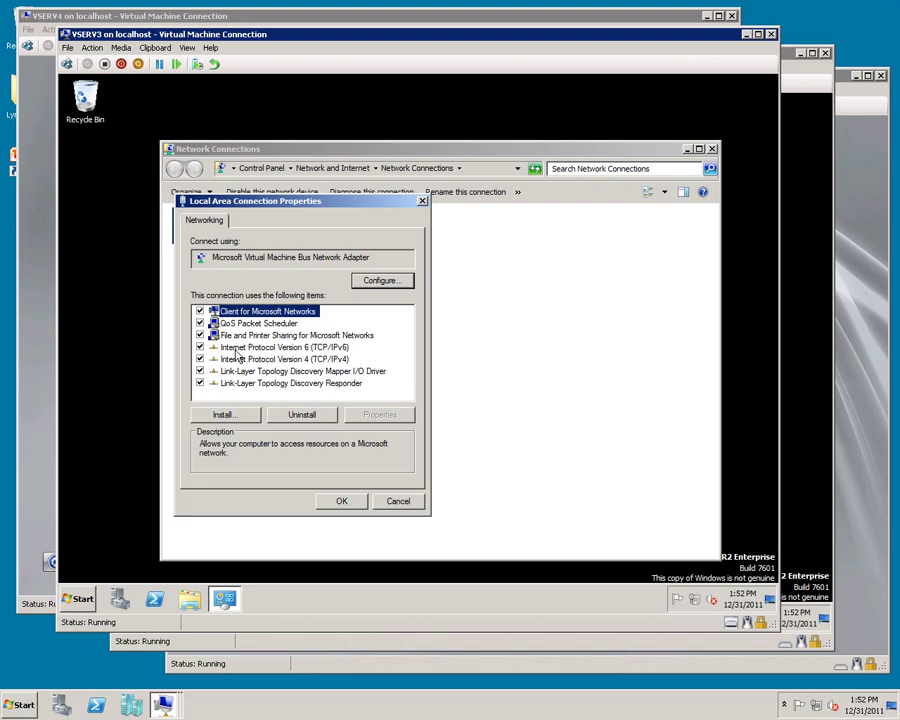
Disable Internet Protocol Version 6 (TCP/IPv6) on the Local Area Connection and close the network connections
left_click(200, 347)
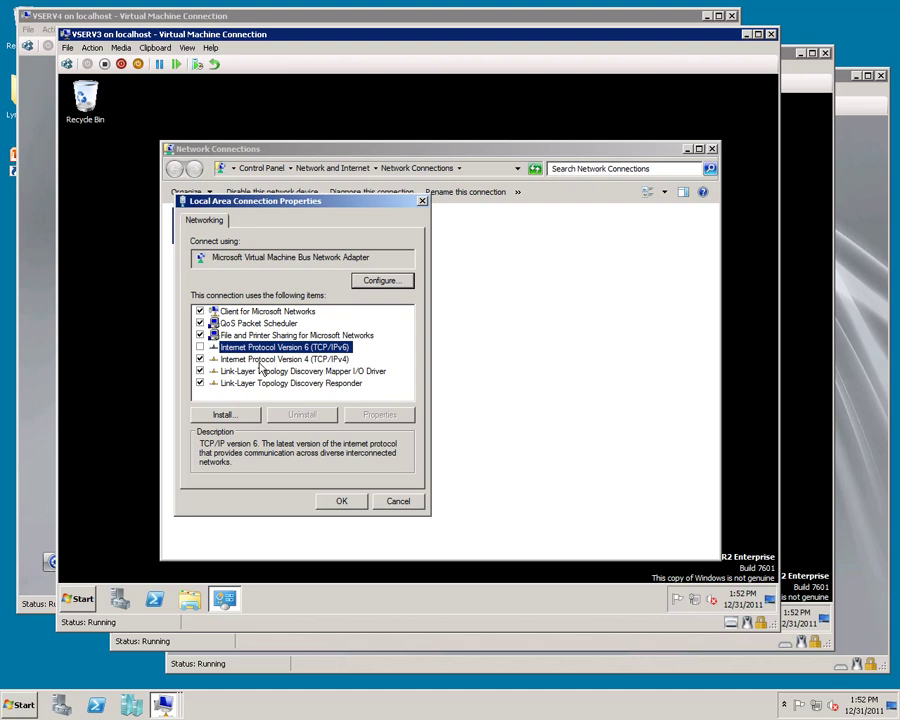
left_click(347, 502)
left_click(711, 149)
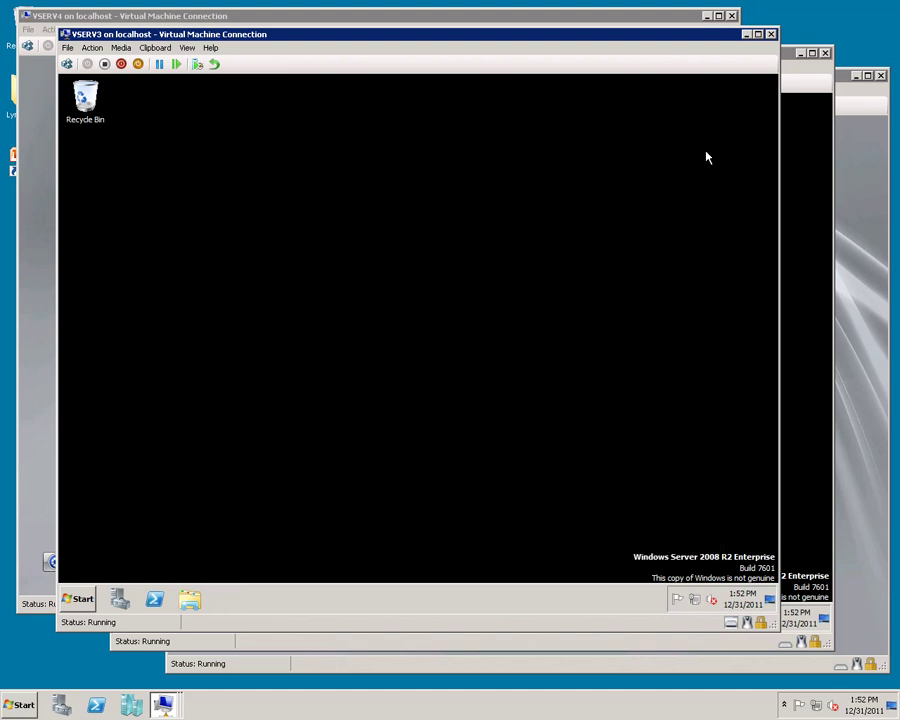
Join VSERV3 to the domain MACROCONNECT.LOCAL, authenticating with the domain administrator account and its password
left_click(120, 604)
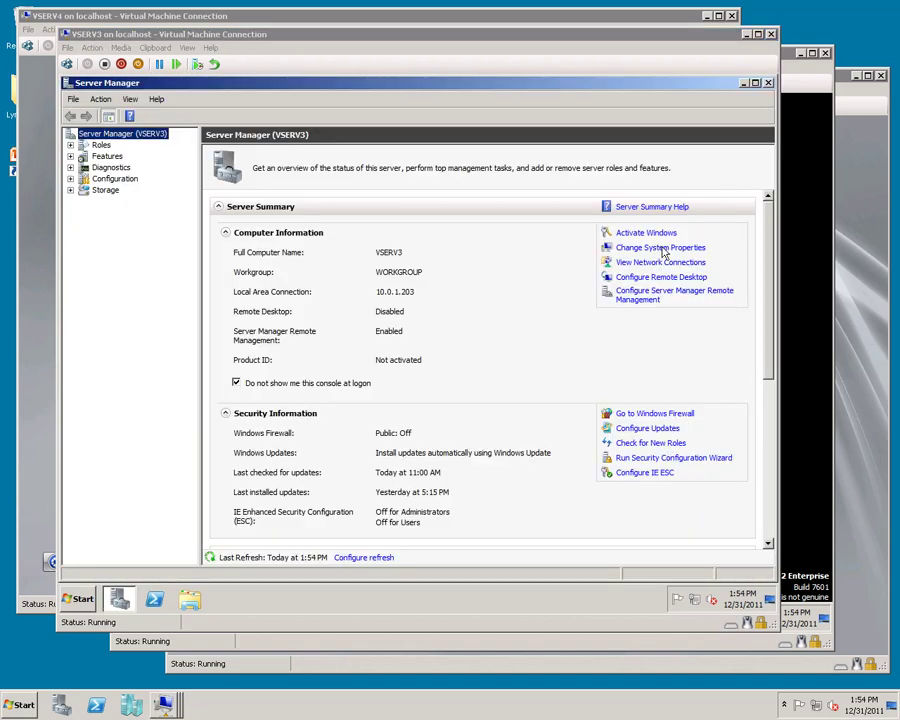
left_click(657, 250)
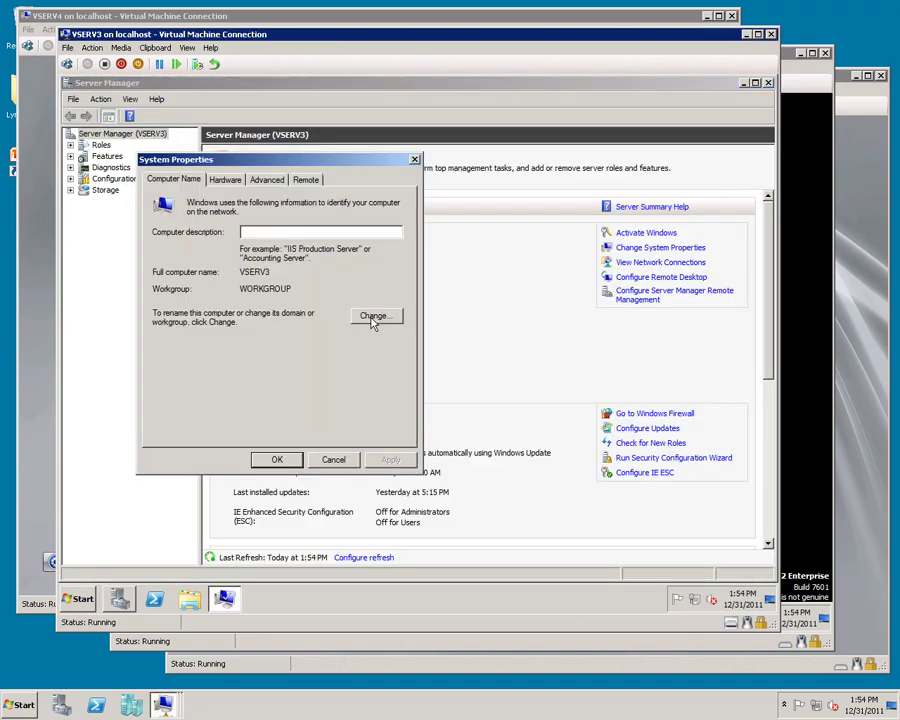
left_click(372, 317)
left_click(163, 339)
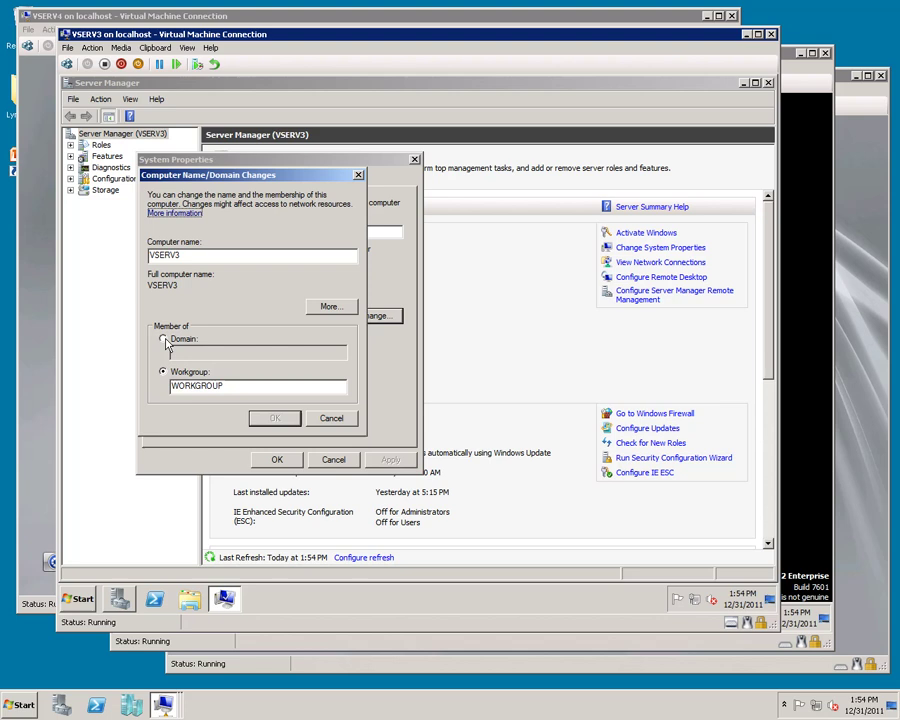
type("MACROCONNECT.LOCAL")
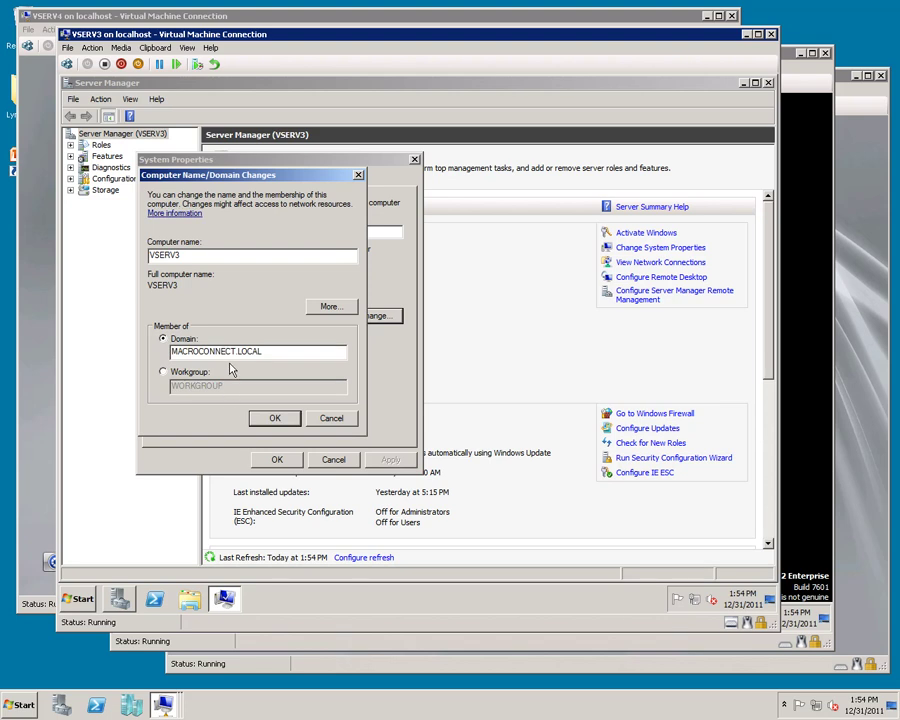
left_click(275, 420)
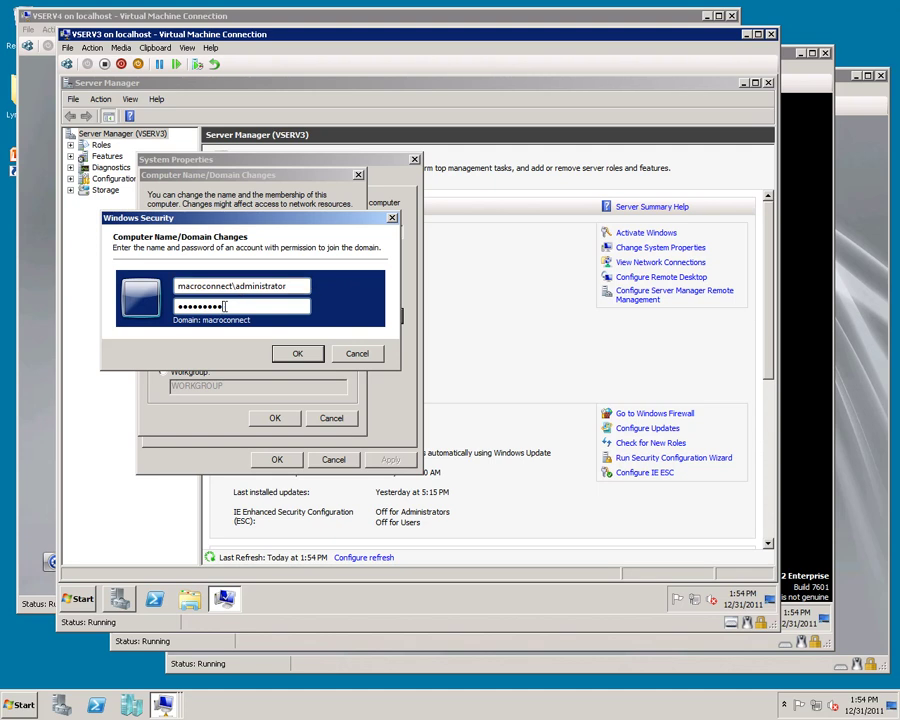
left_click(293, 357)
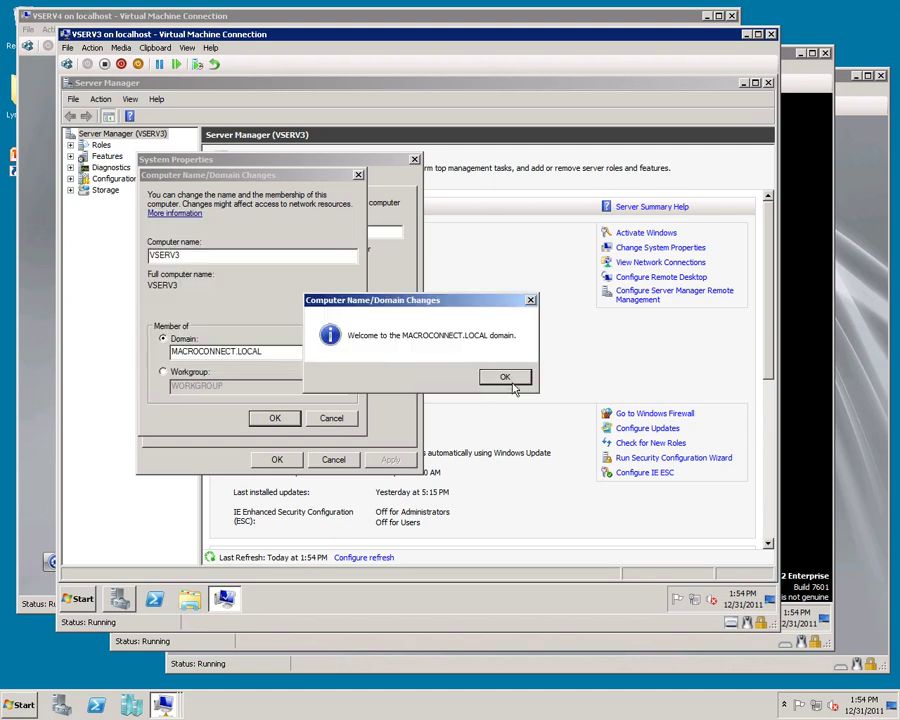
left_click(564, 375)
Close the system properties and restart VSERV3 immediately to apply the domain change
left_click(288, 419)
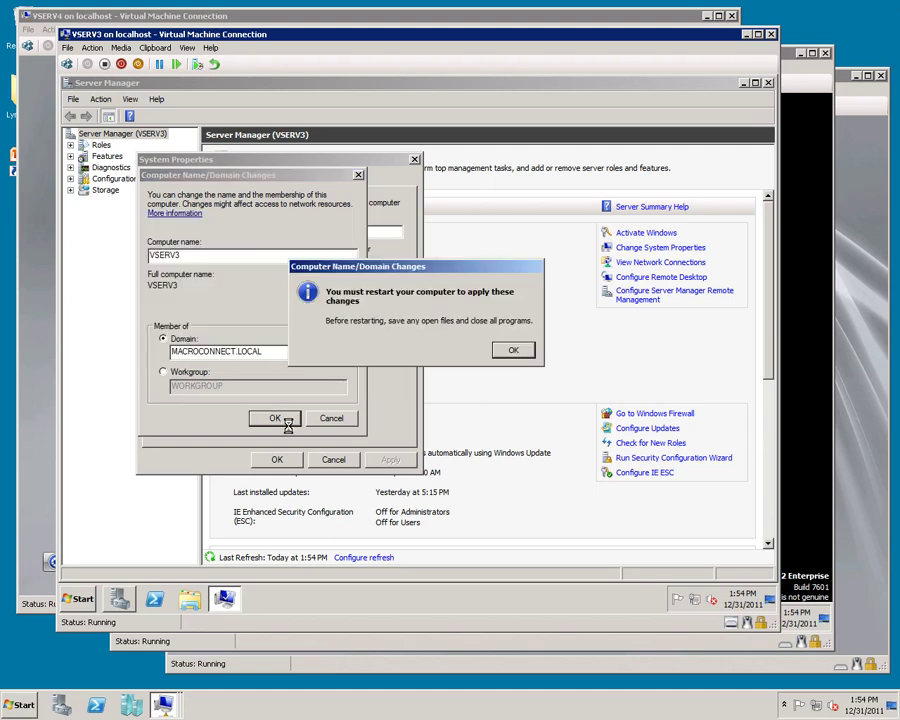
left_click(514, 351)
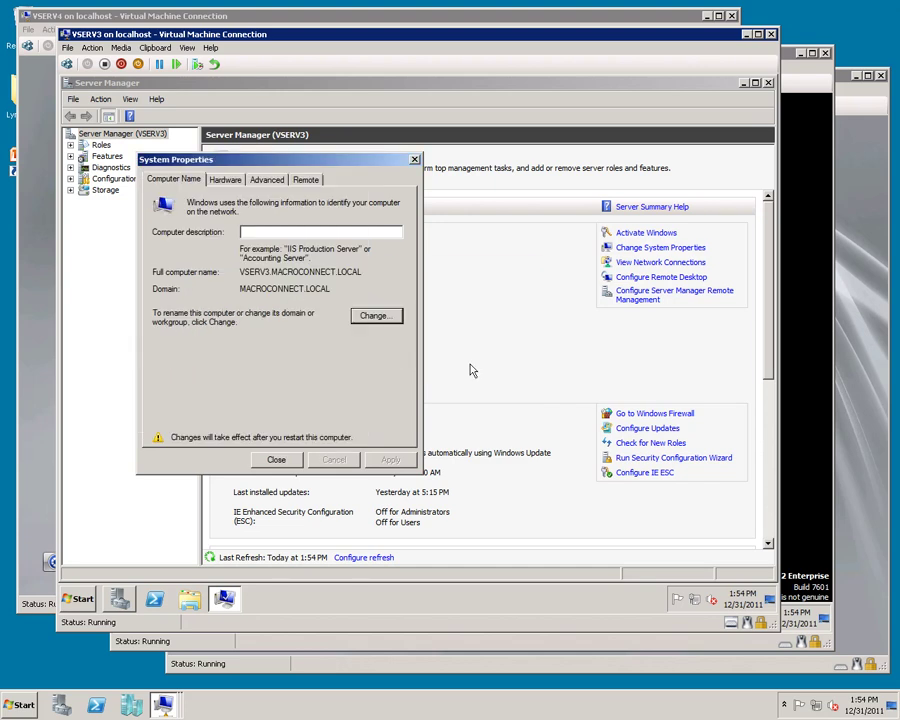
left_click(276, 460)
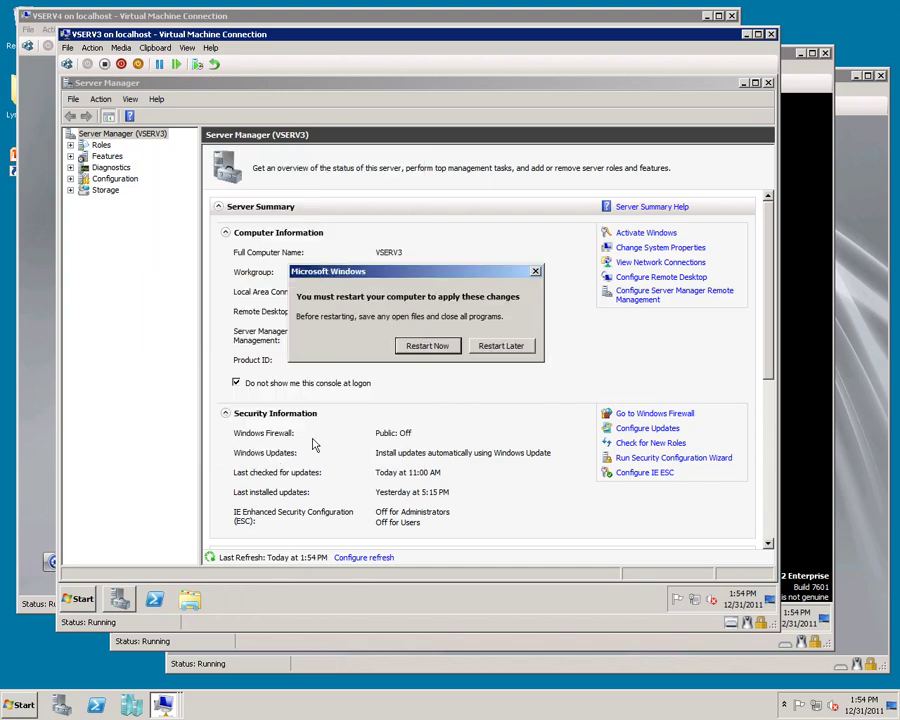
left_click(427, 346)
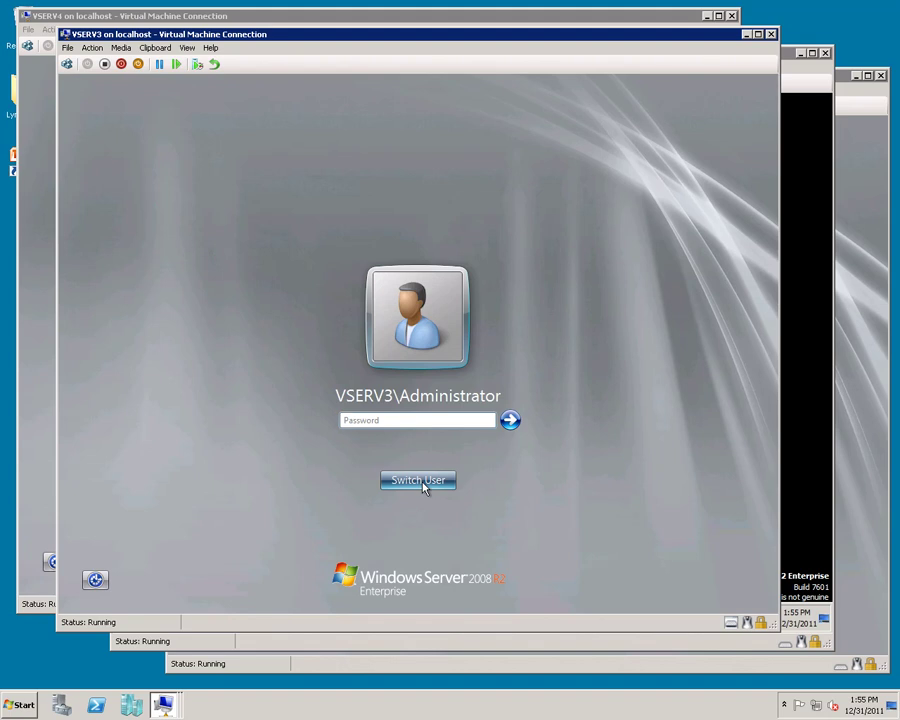
Switch to another user and log on as macroconnect\administrator with the account password
left_click(422, 484)
left_click(482, 390)
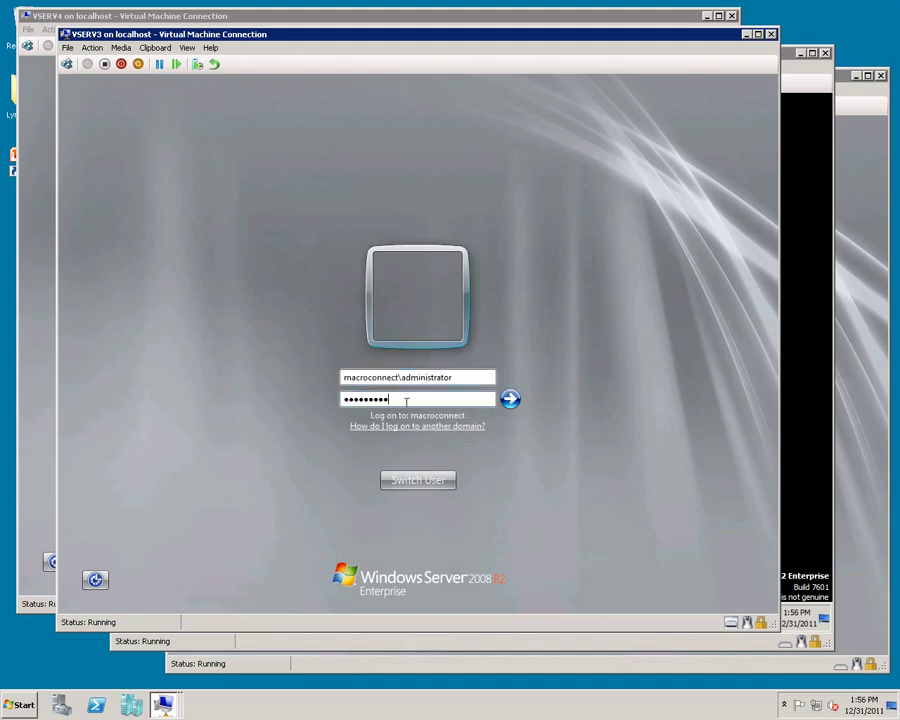
left_click(511, 399)
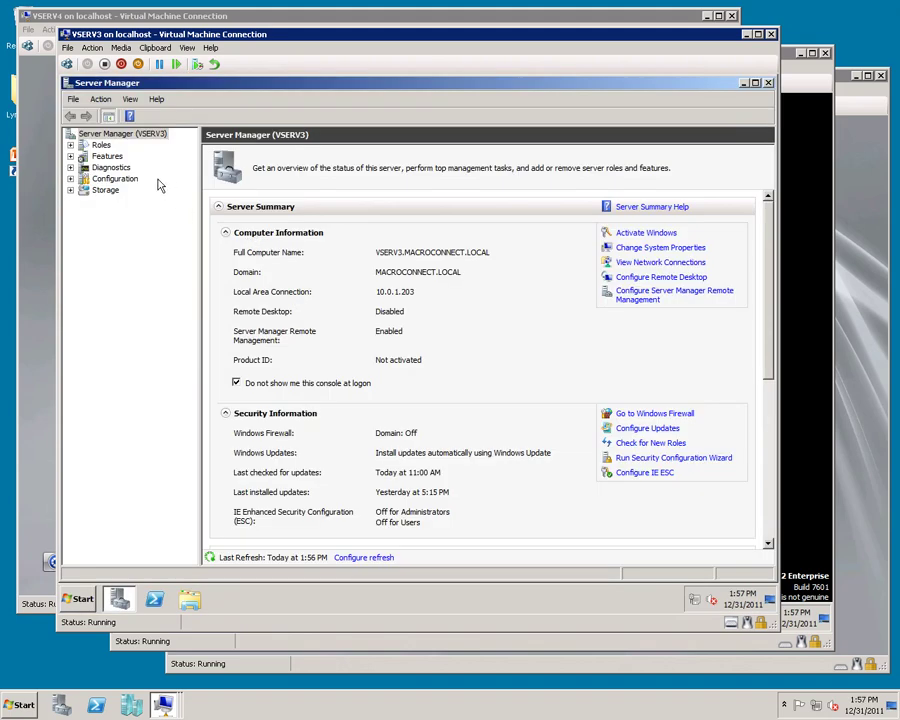
Start adding features to VSERV3 and select .NET Framework 3.5.1 Features along with its required role services
left_click(107, 158)
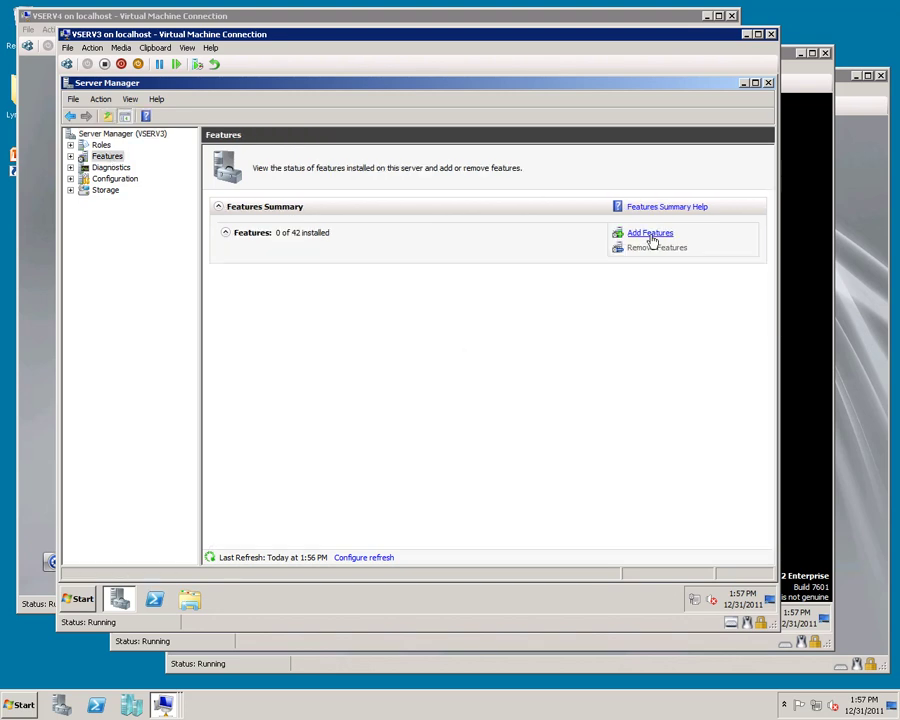
left_click(650, 233)
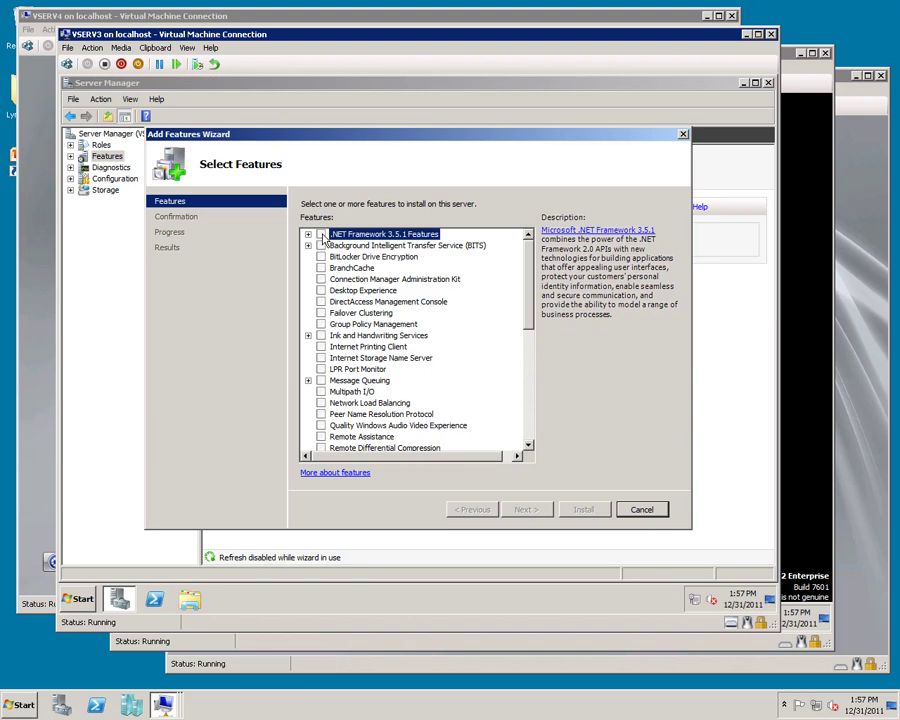
left_click(321, 235)
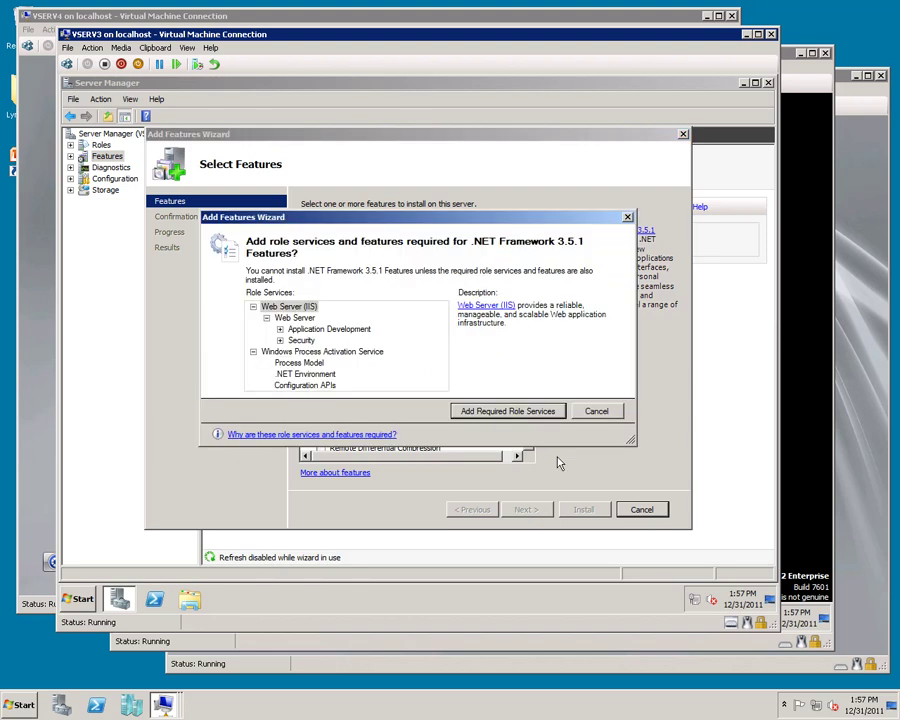
left_click(505, 411)
Select the Message Queuing feature and include Directory Service Integration under Message Queuing Services
double_click(322, 384)
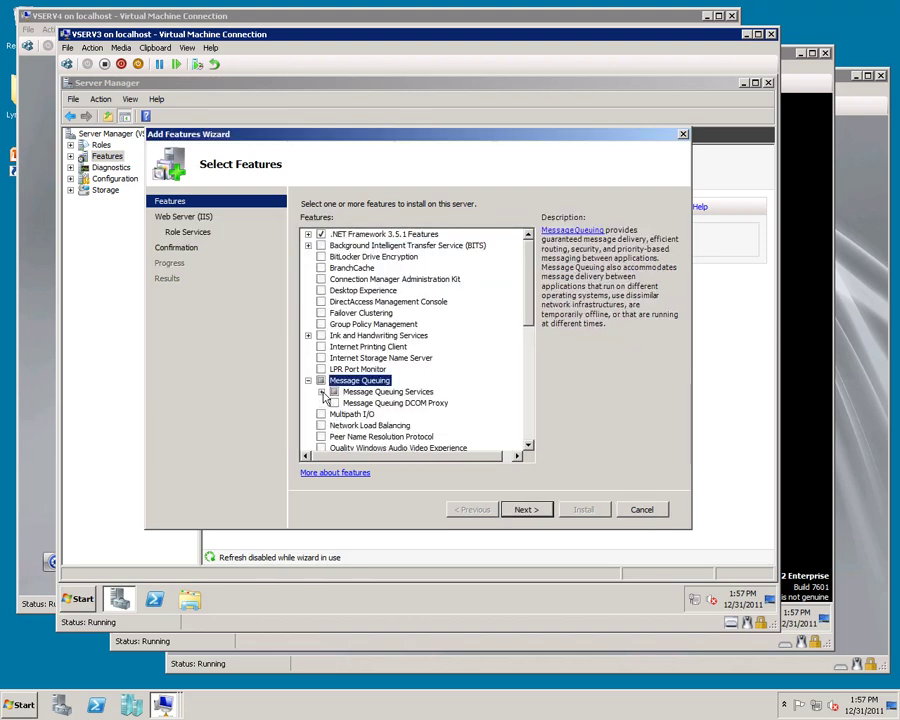
left_click(321, 392)
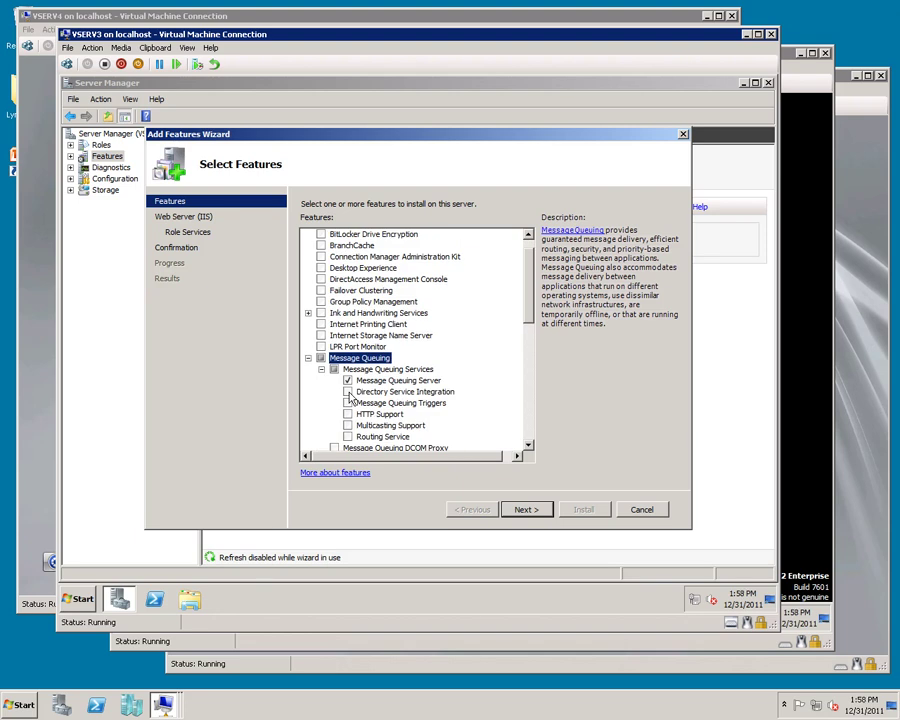
left_click(348, 393)
left_click(308, 359)
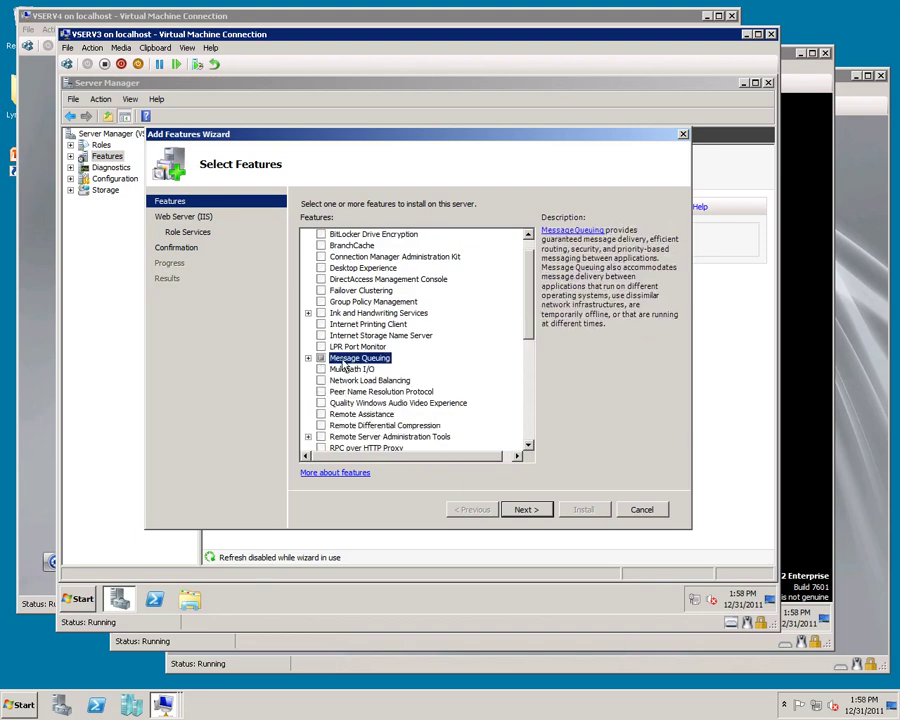
Select Remote Server Administration Tools and add its required Web Server (IIS) role services
scroll(328, 370, "down", 2)
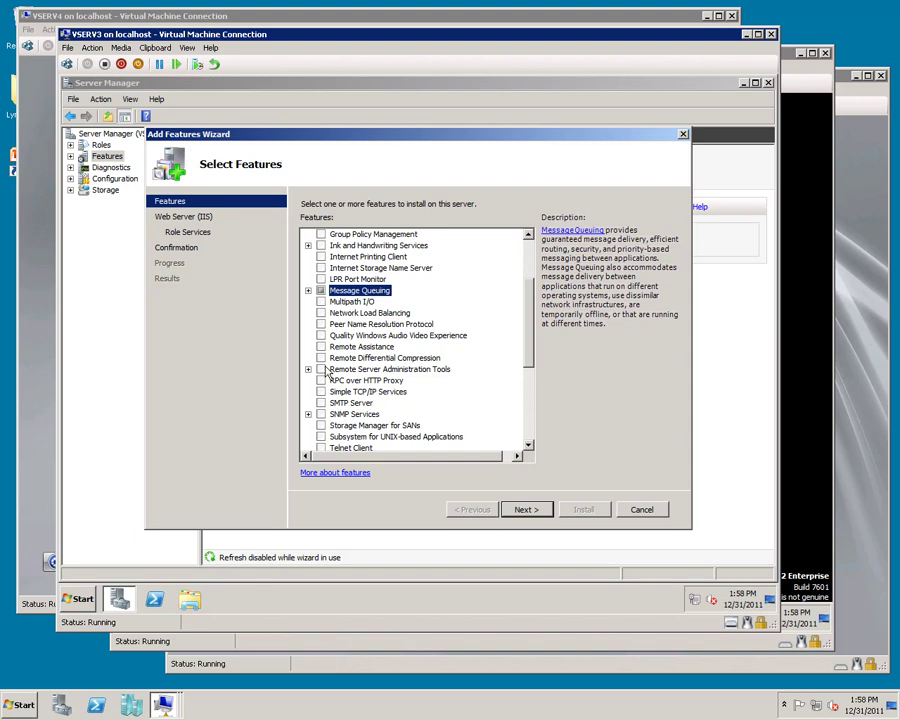
left_click(321, 369)
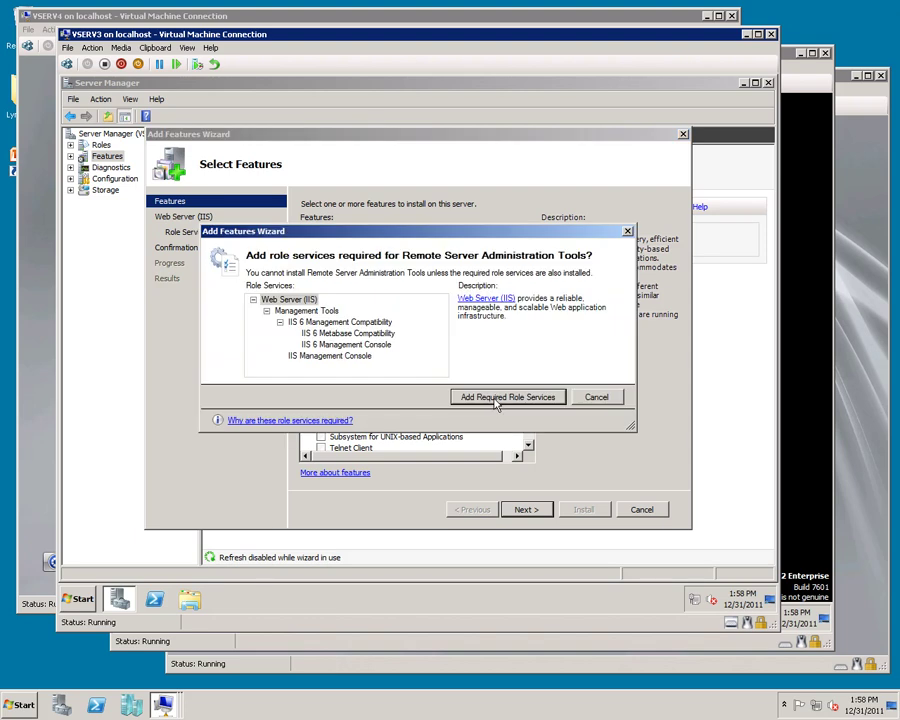
left_click(496, 397)
Install the selected features with the preselected Web Server (IIS) role services, and close the wizard without restarting
left_click(527, 510)
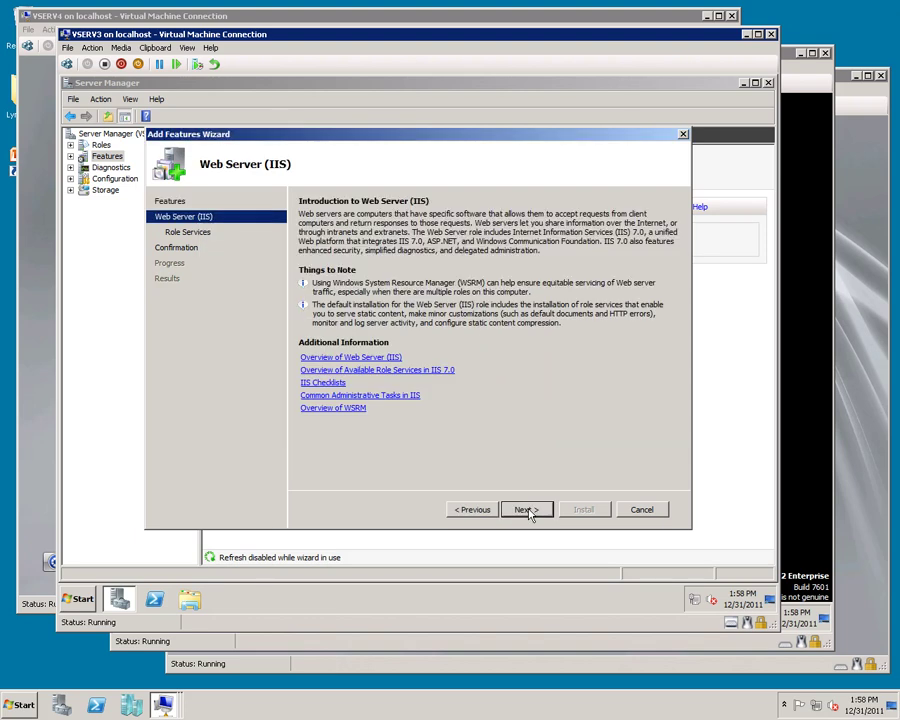
left_click(527, 510)
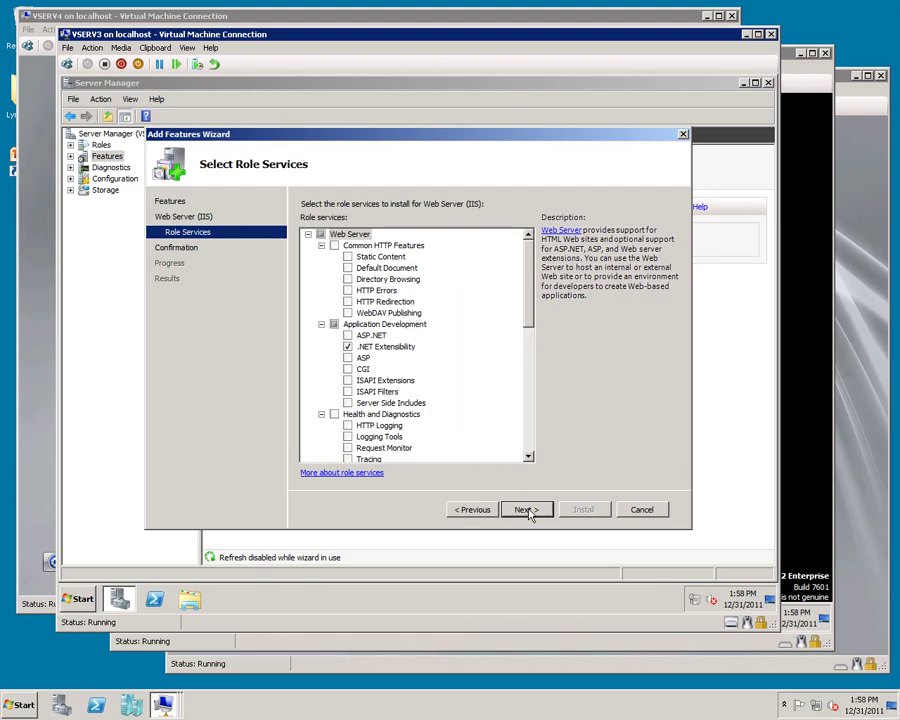
left_click(528, 511)
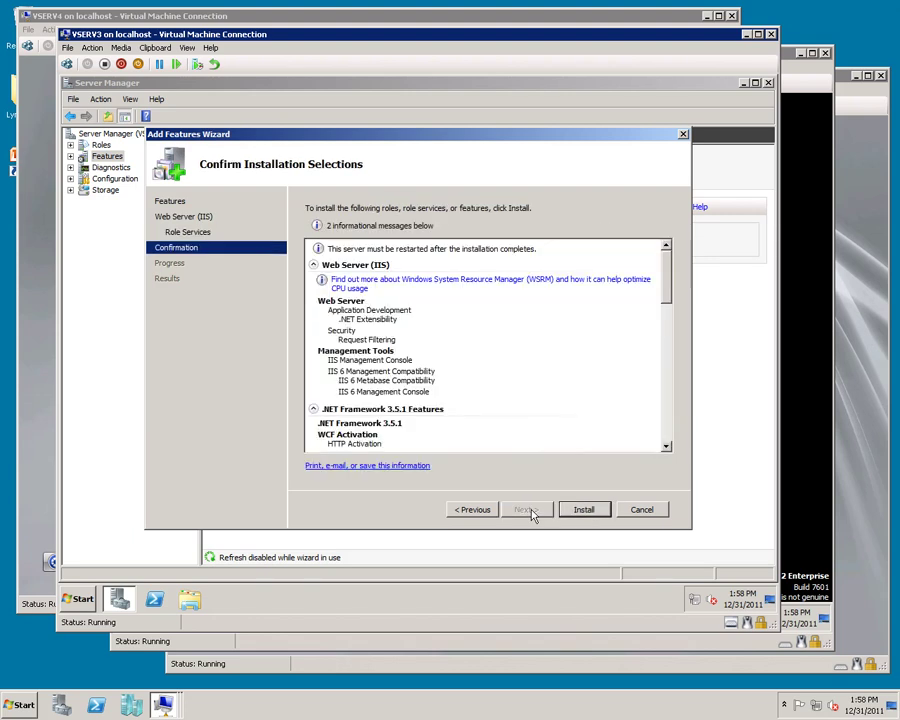
left_click(572, 510)
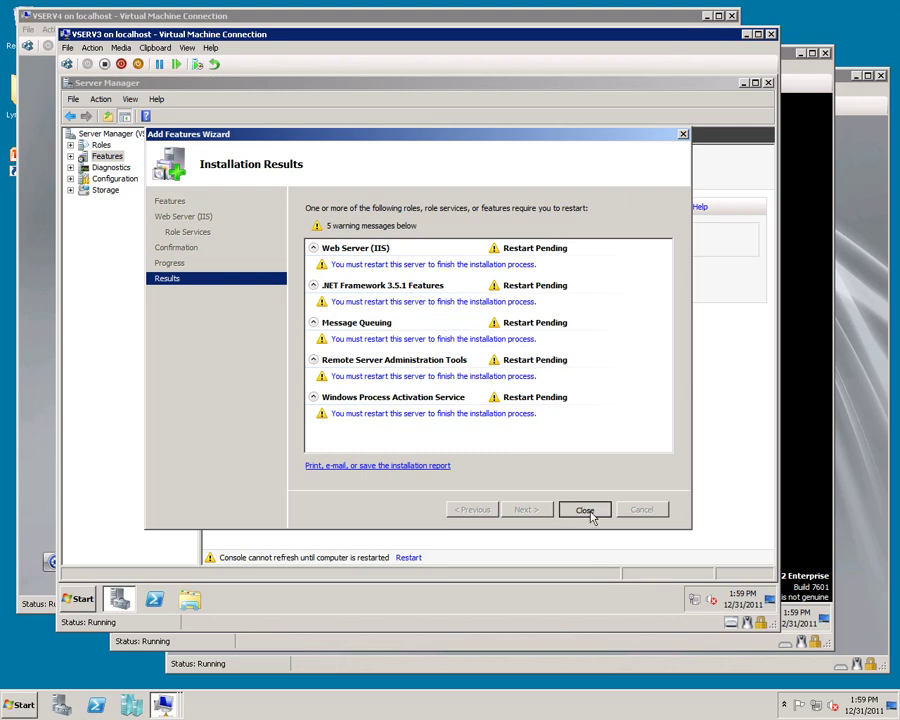
left_click(590, 514)
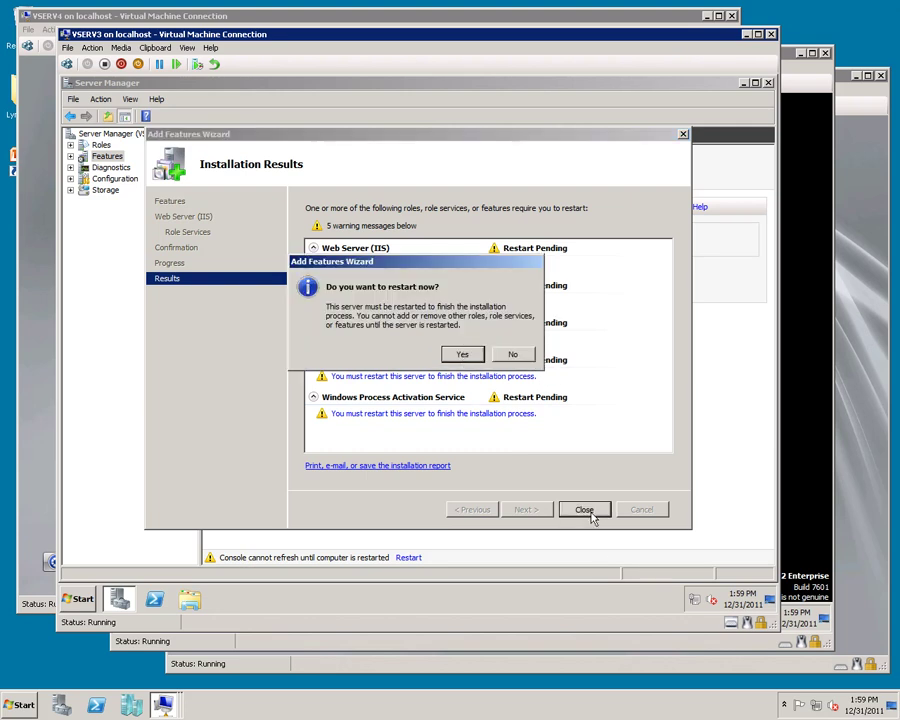
left_click(513, 356)
Try to add roles to the server and accept the pending restart to finish the feature installation
left_click(101, 146)
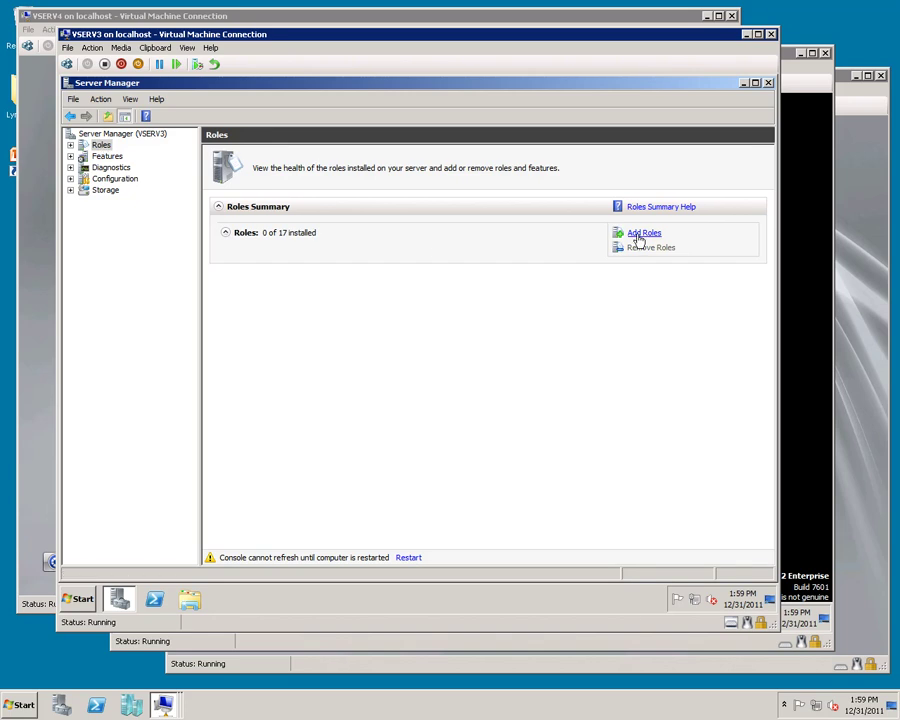
left_click(641, 234)
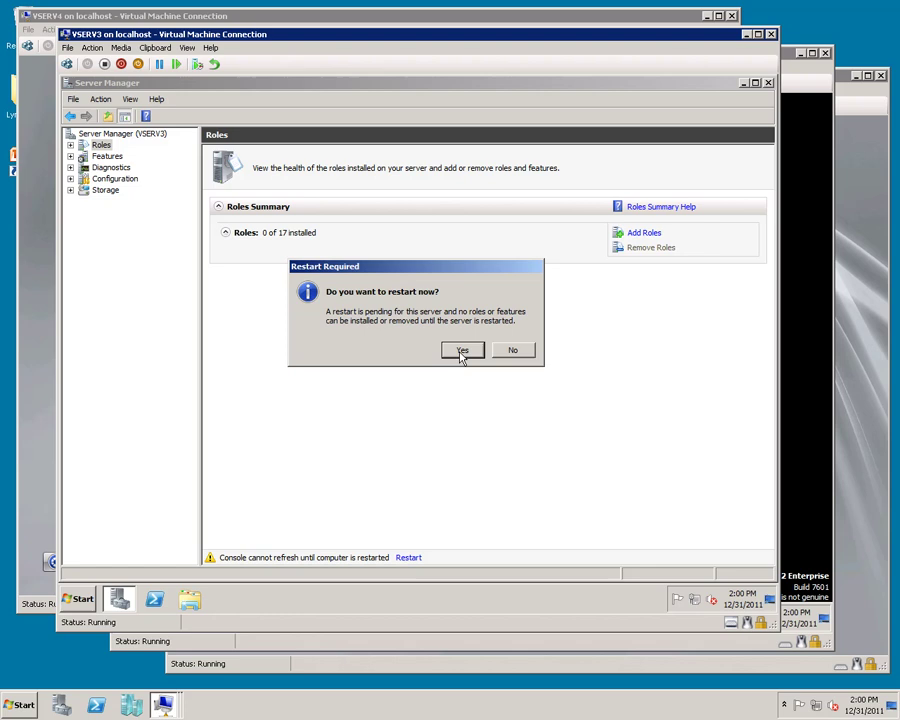
left_click(462, 351)
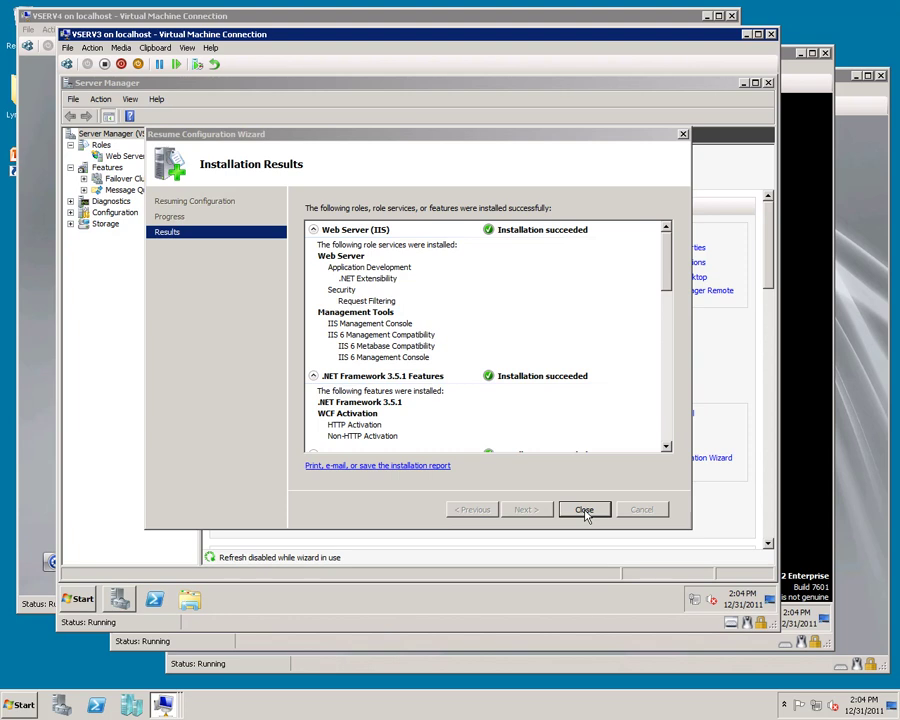
Close the resumed feature installation results and install the File Services role with only the File Server role service
left_click(584, 510)
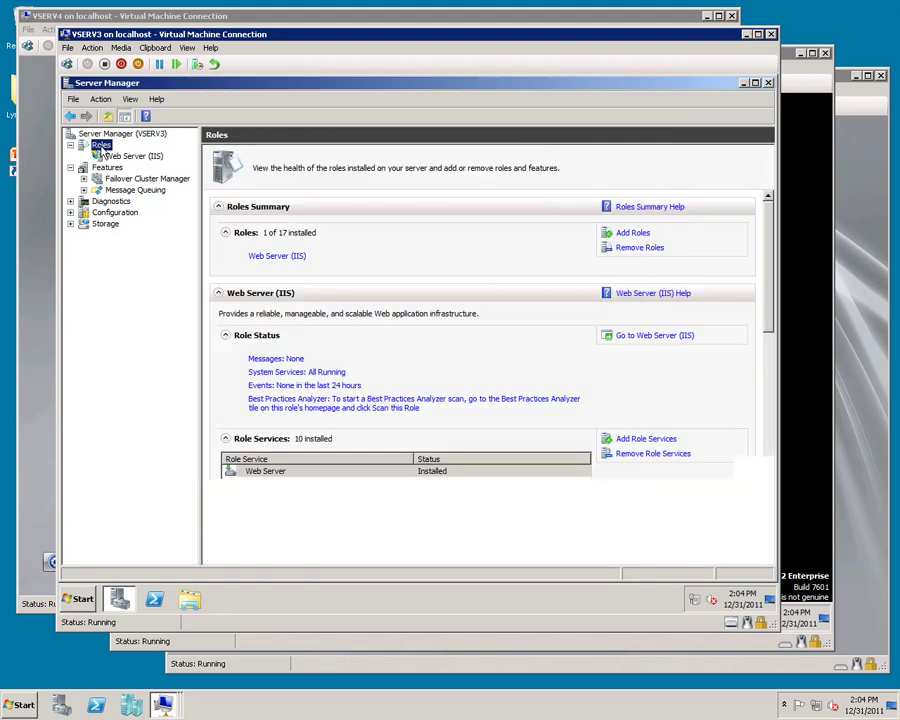
left_click(625, 236)
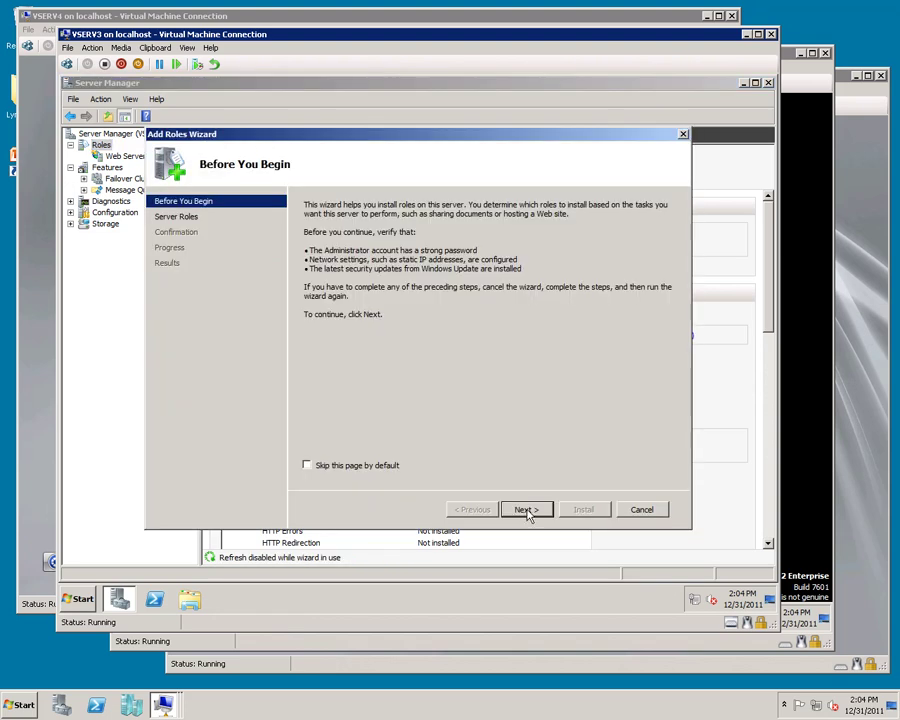
left_click(526, 509)
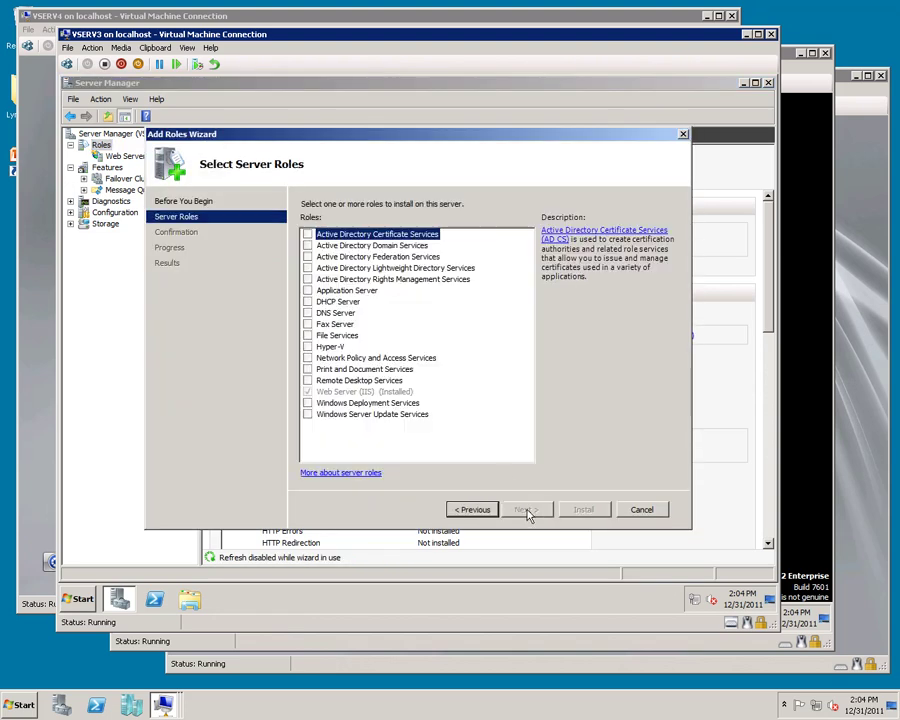
left_click(308, 336)
left_click(525, 510)
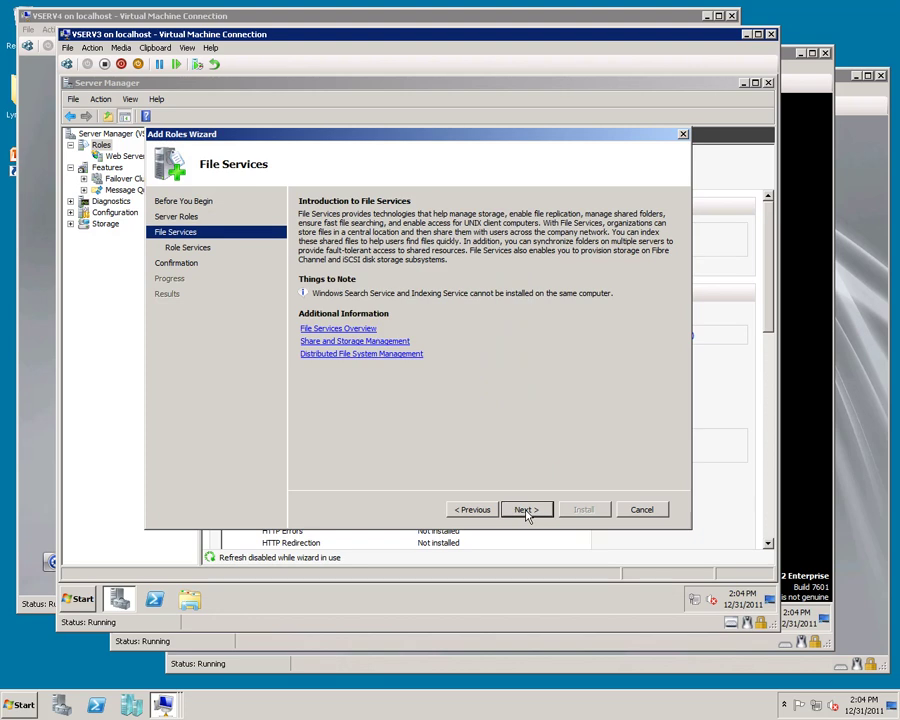
left_click(526, 510)
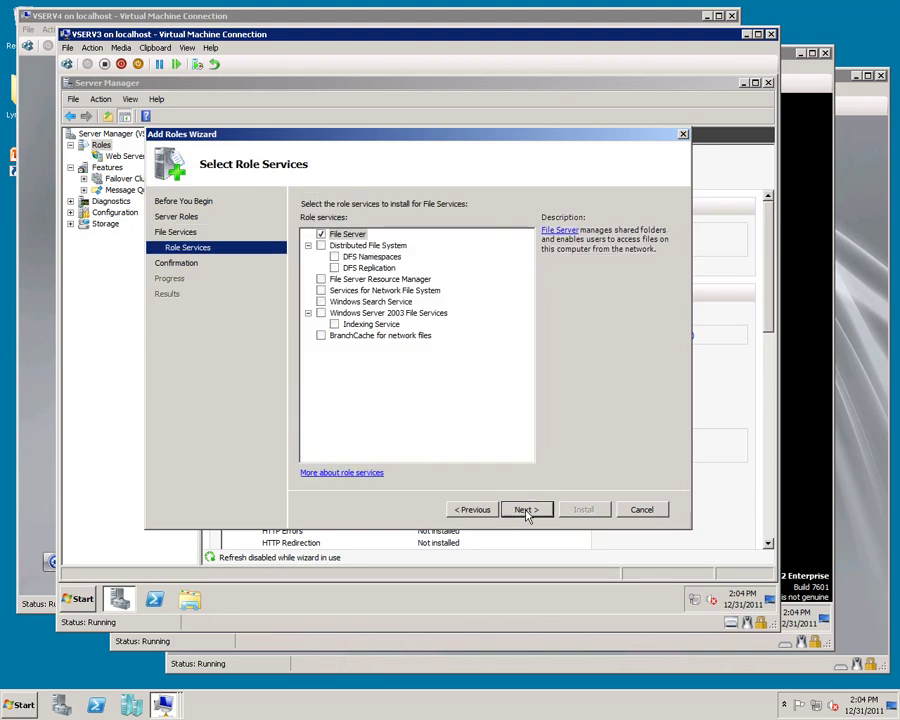
left_click(525, 510)
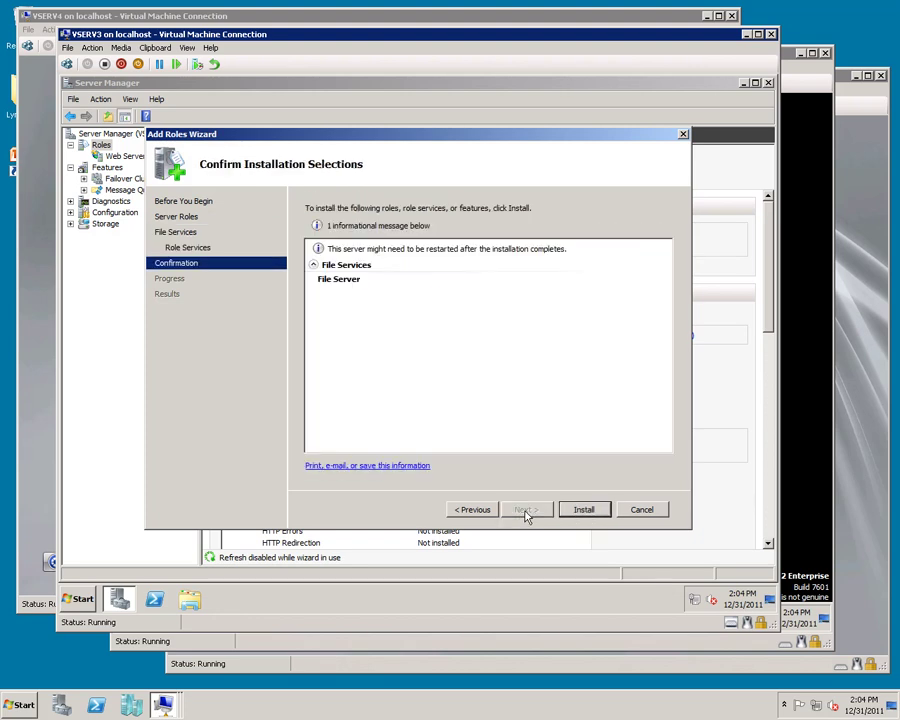
left_click(580, 510)
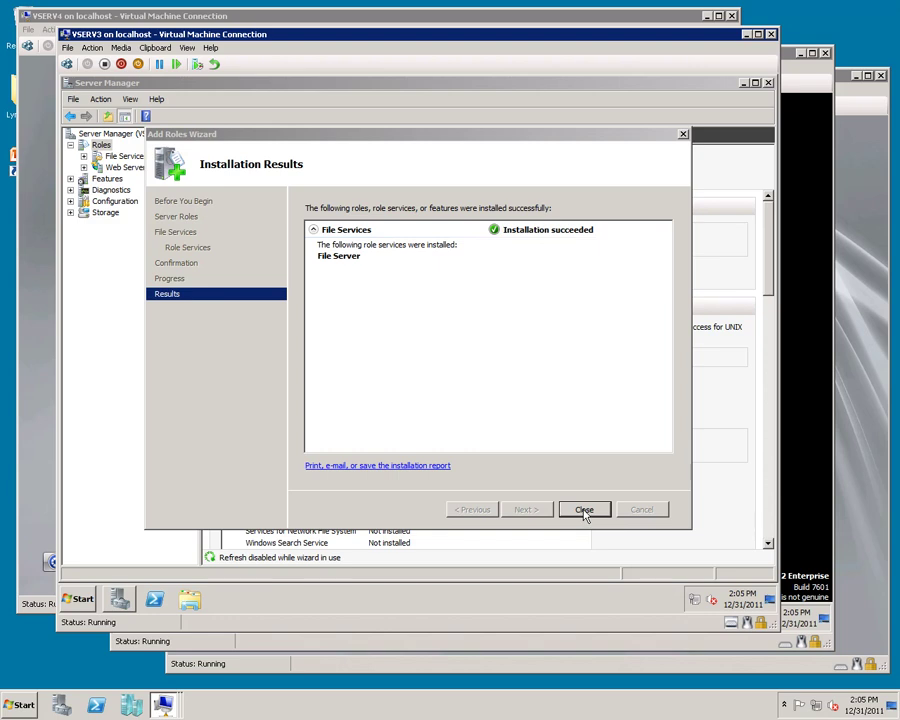
left_click(584, 510)
Begin adding Web Server (IIS) role services, selecting Static Content, Default Document, Directory Browsing, HTTP Errors, and ASP.NET with its required role services
scroll(768, 307, "down", 2)
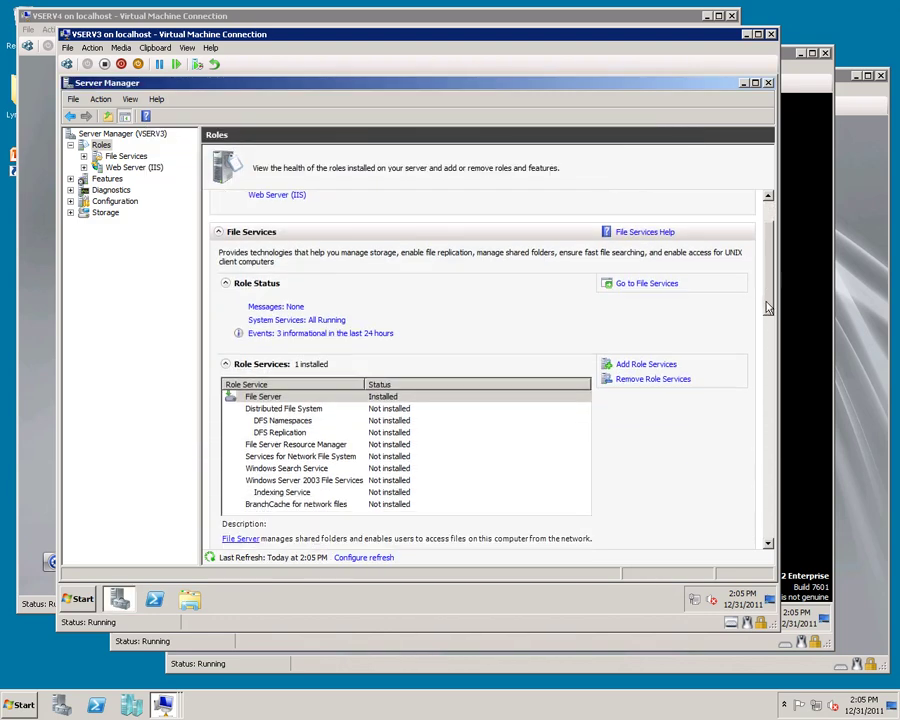
left_click_drag(768, 307, 765, 385)
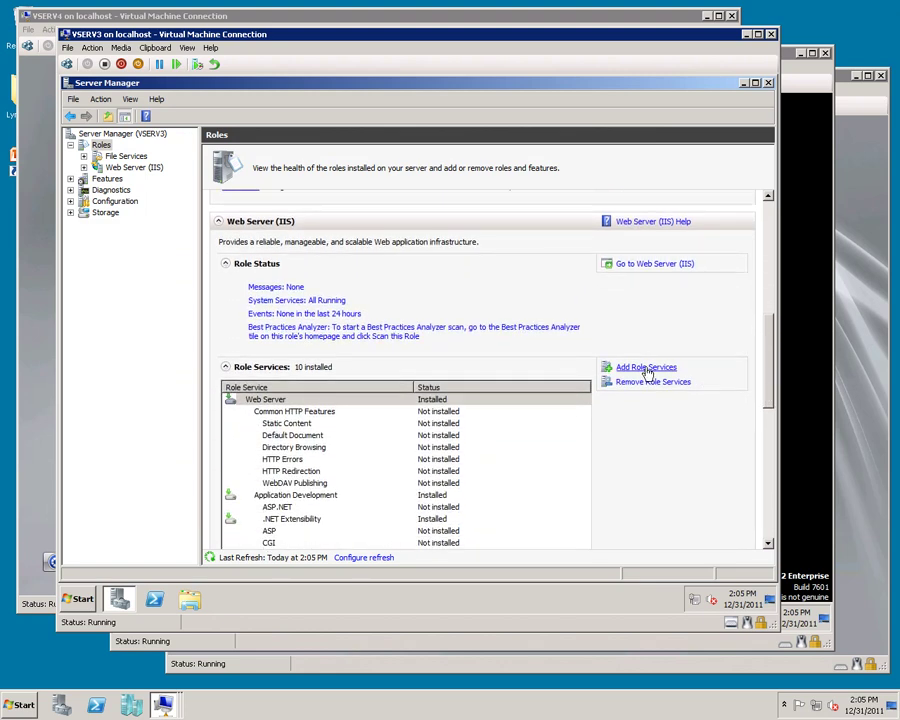
left_click(646, 368)
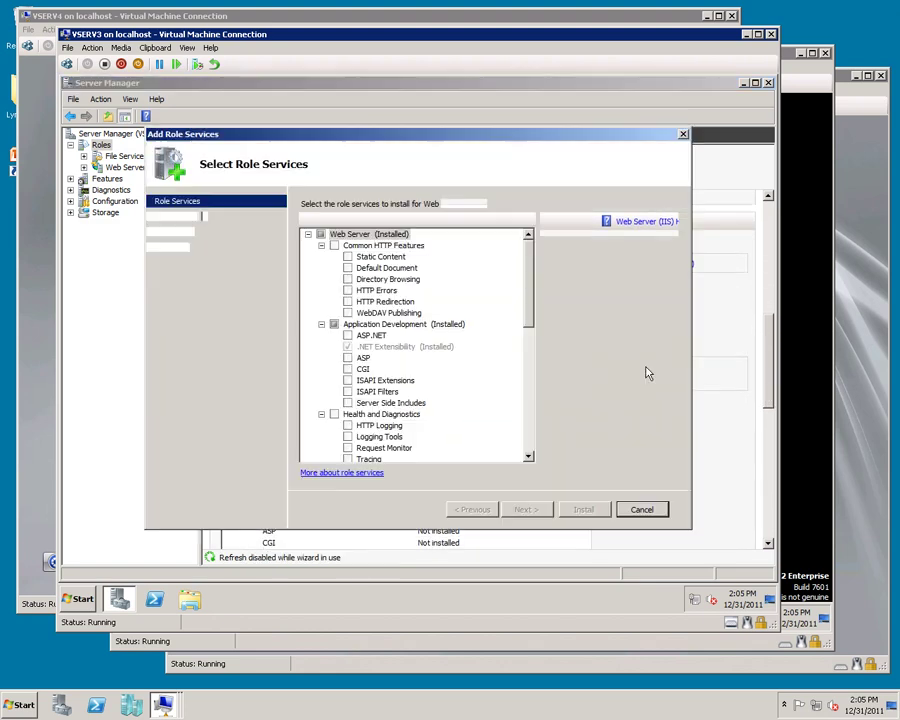
left_click(347, 257)
left_click(347, 268)
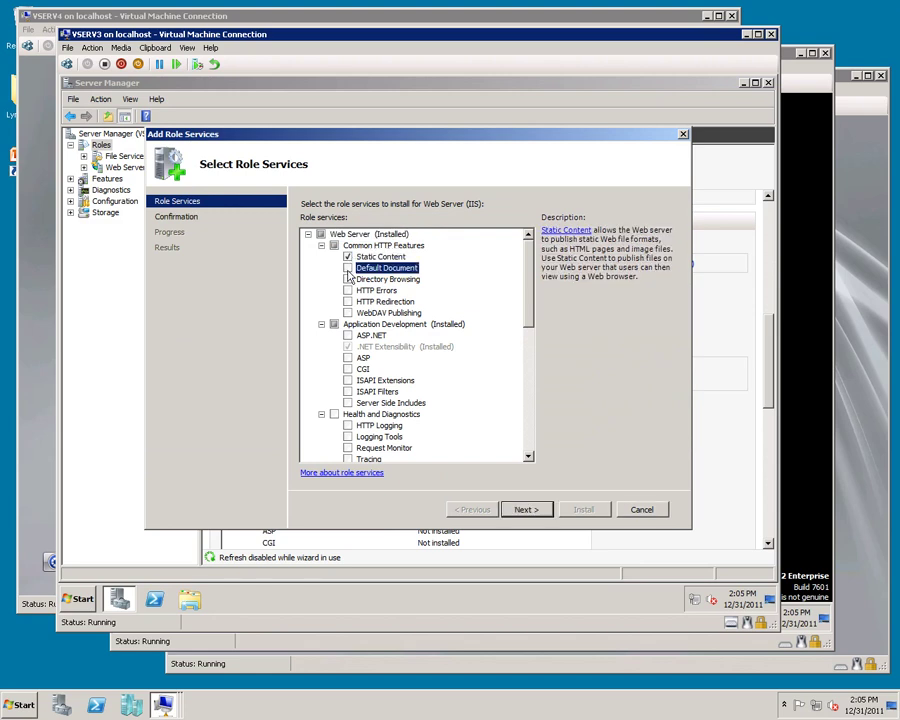
left_click(348, 280)
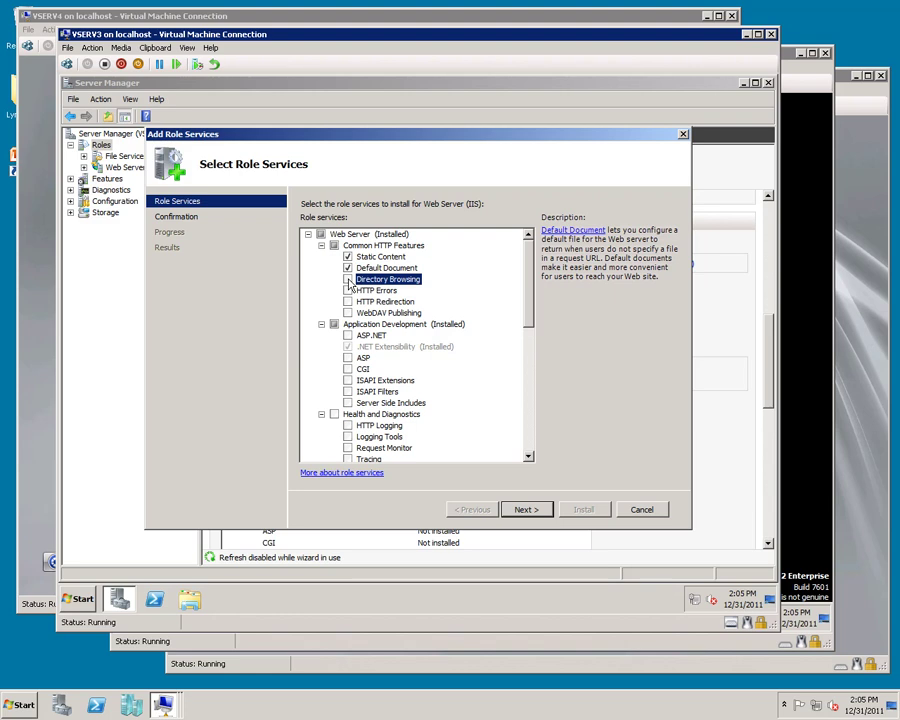
left_click(348, 291)
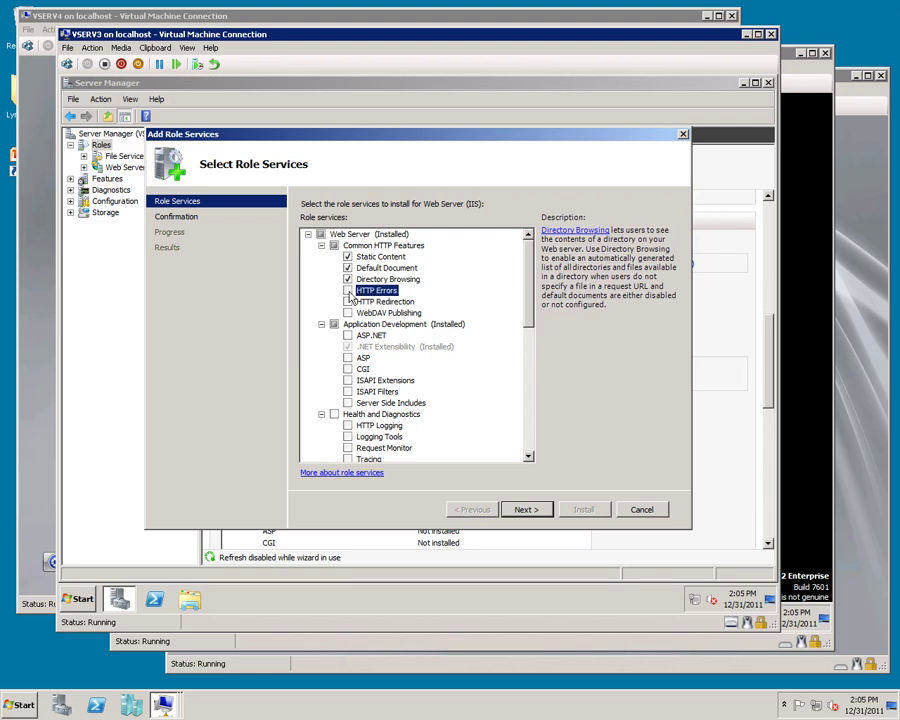
left_click(347, 337)
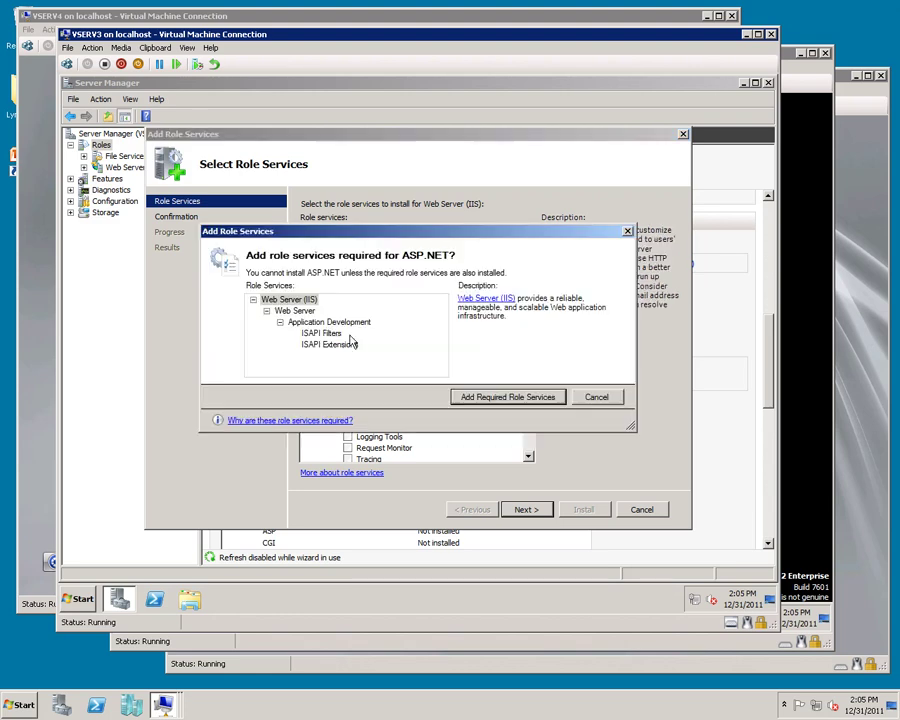
left_click(497, 398)
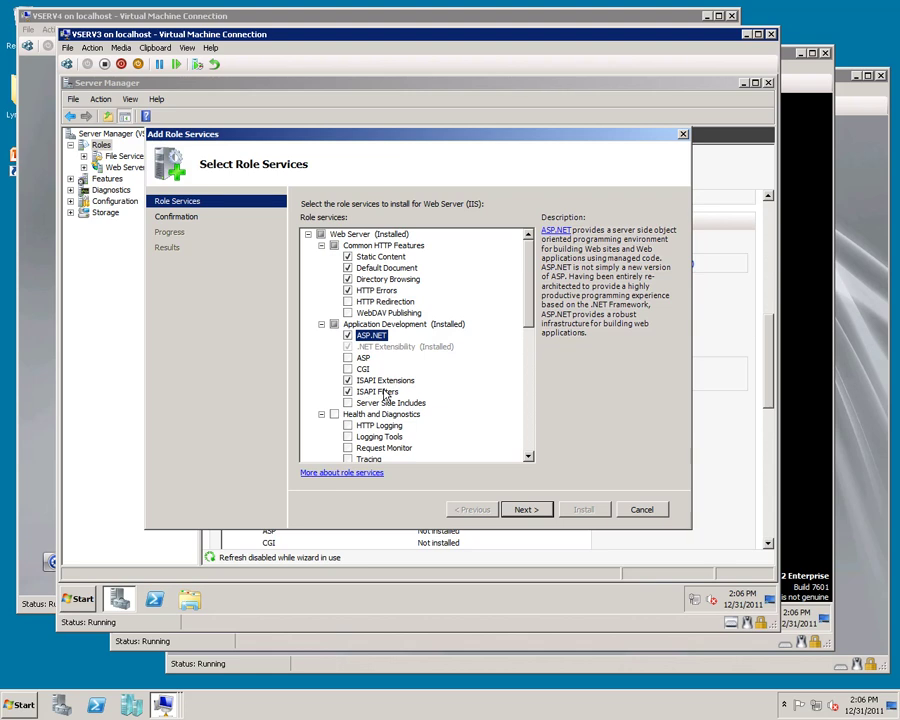
Select HTTP Logging, Logging Tools, Request Monitor, and Tracing among the Health and Diagnostics role services
scroll(380, 395, "down", 1)
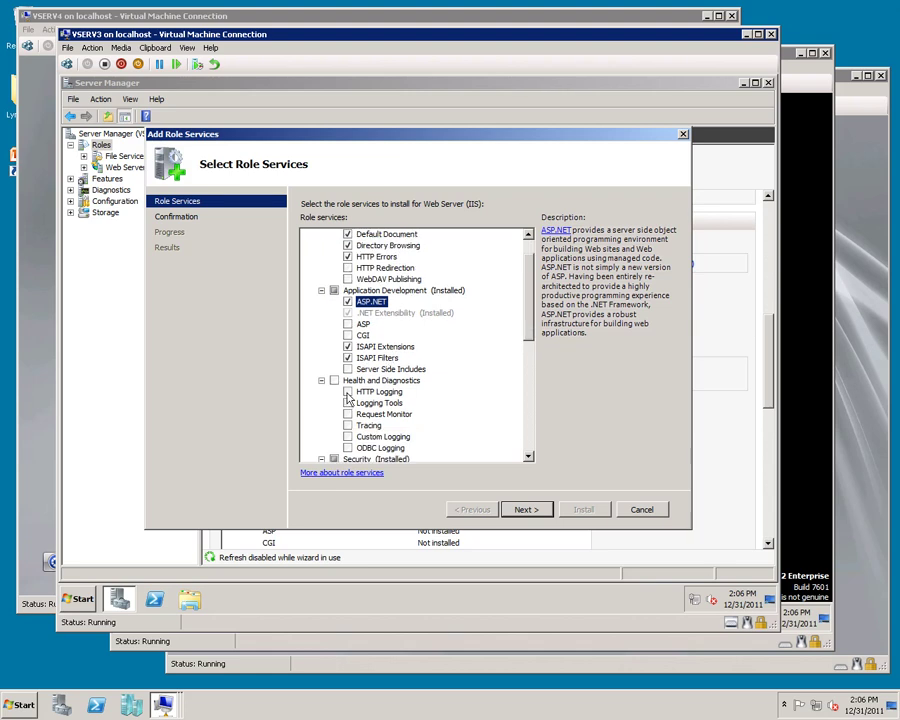
left_click(347, 392)
scroll(355, 360, "down", 2)
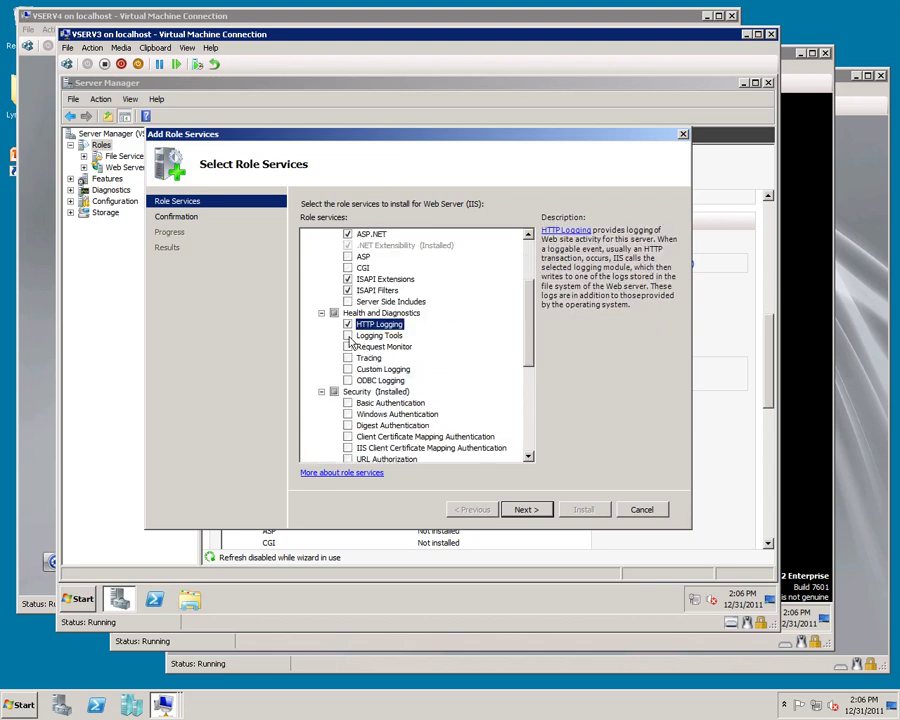
left_click(348, 337)
scroll(349, 337, "down", 1)
left_click(348, 316)
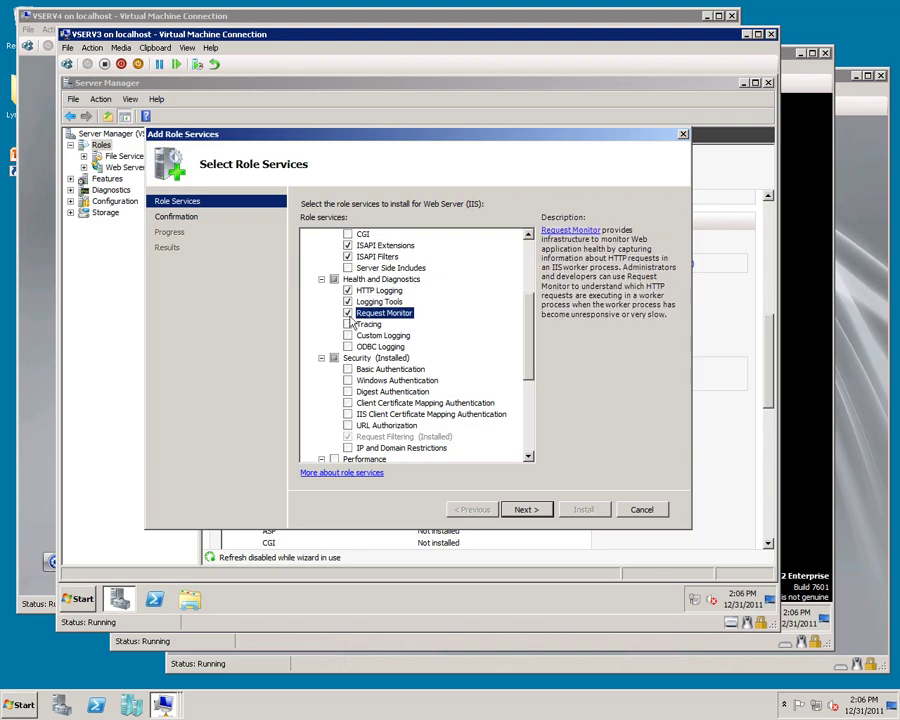
left_click(348, 324)
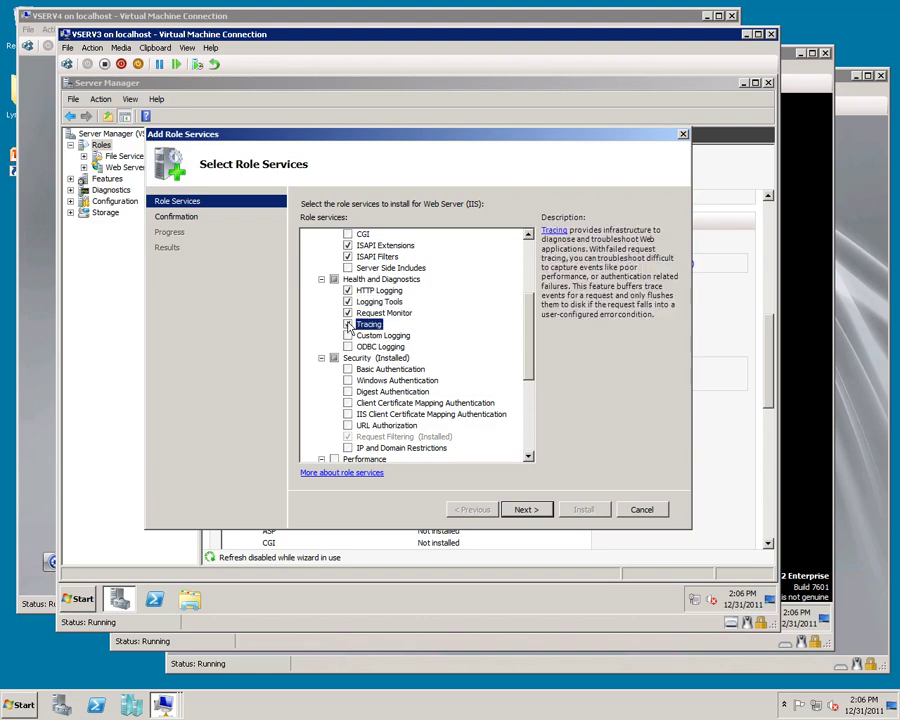
Select Windows Authentication, Client Certificate Mapping Authentication, Static Content Compression, and IIS Management Scripts and Tools
left_click(348, 381)
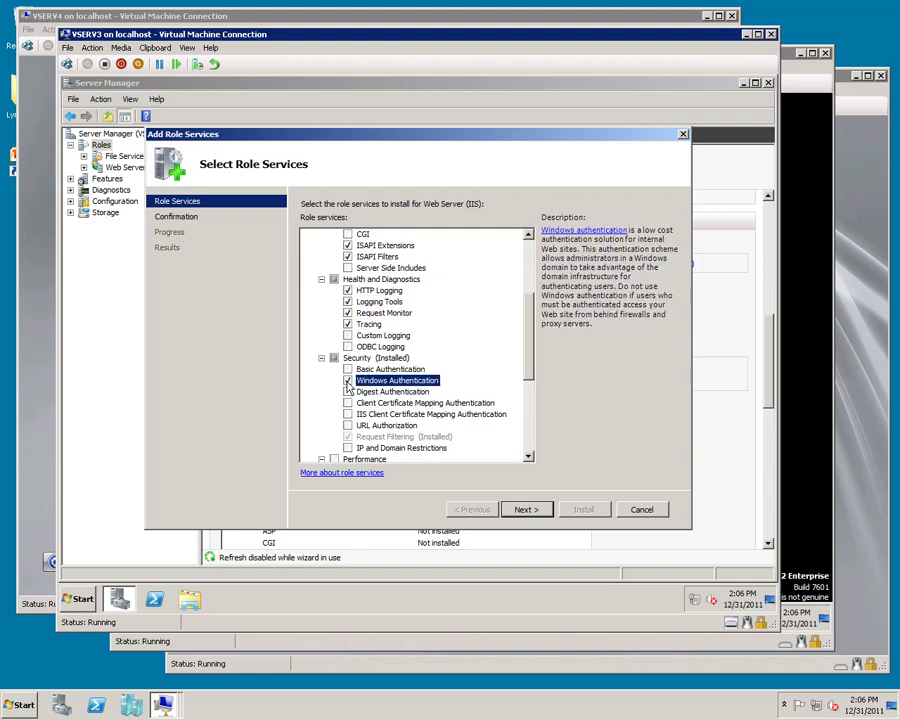
scroll(349, 381, "down", 1)
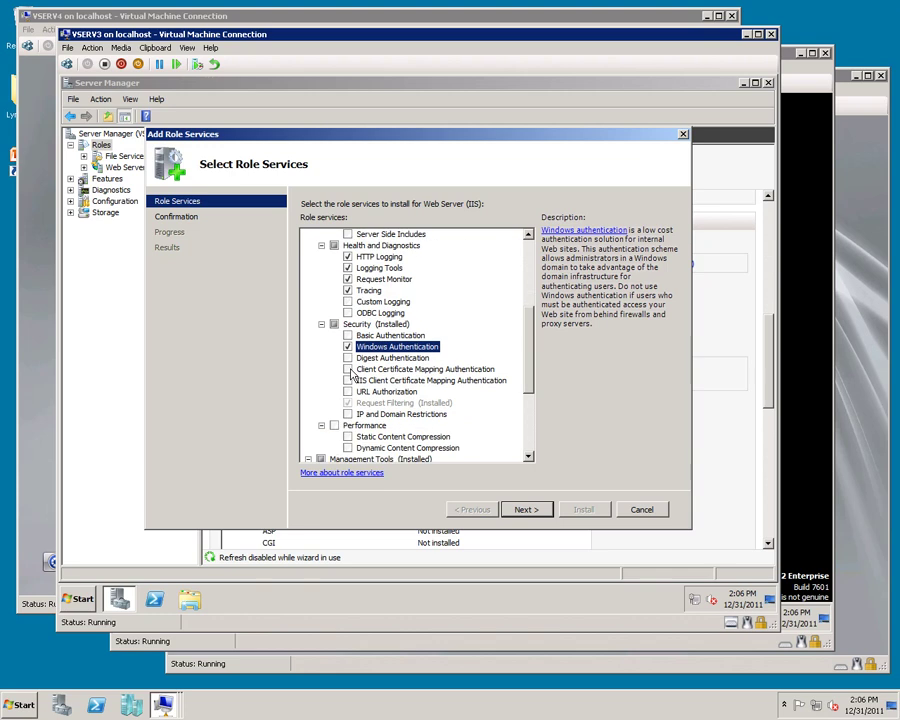
left_click(348, 369)
scroll(395, 373, "down", 1)
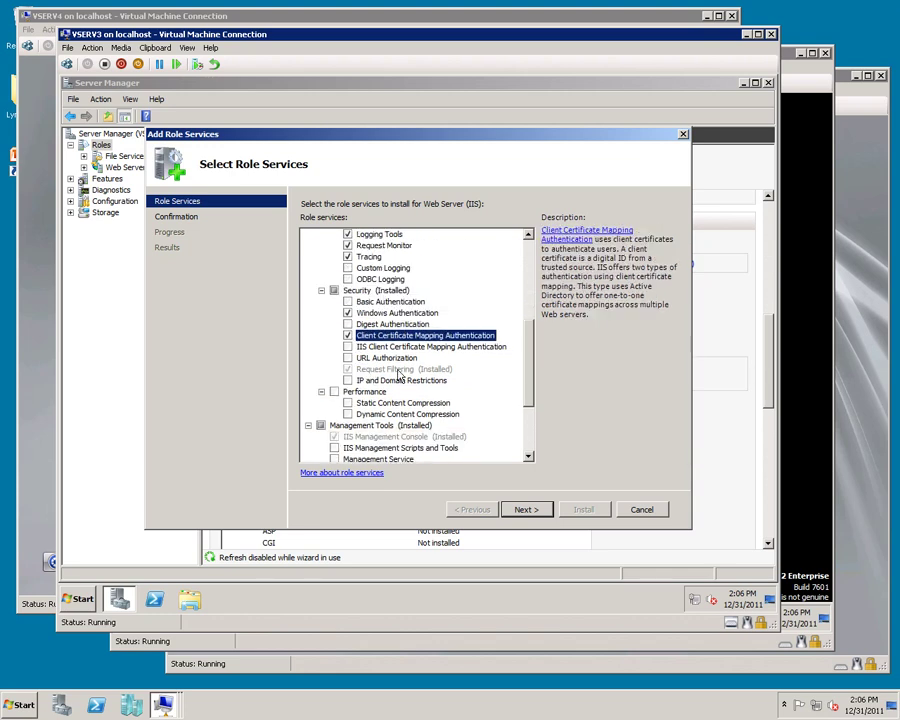
left_click(348, 404)
scroll(386, 410, "down", 1)
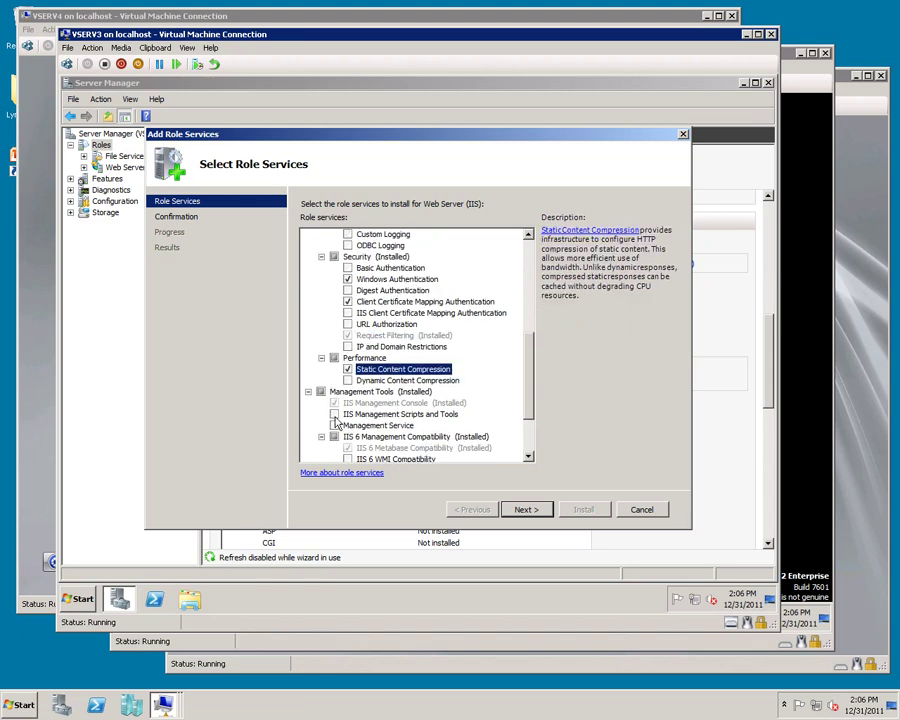
left_click(335, 414)
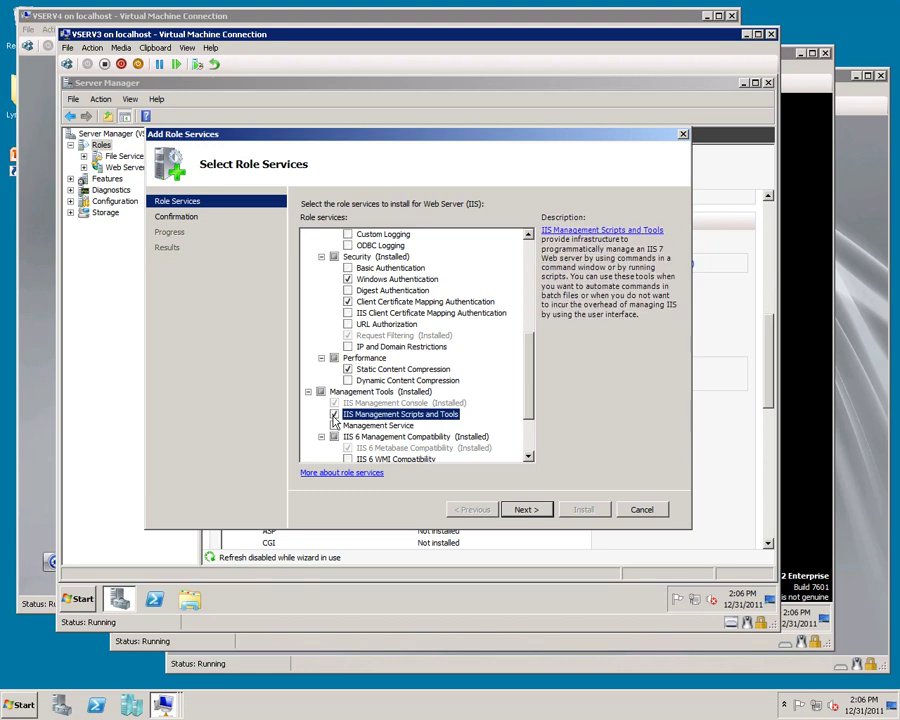
Install the selected Web Server (IIS) role services and close the wizard when the installation completes
left_click(530, 511)
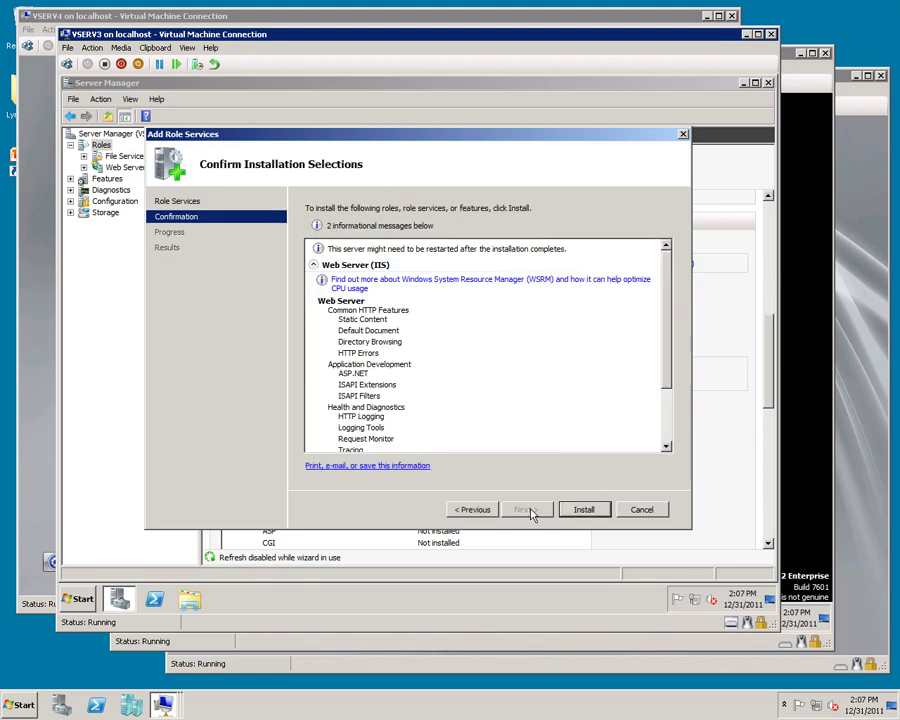
left_click(580, 510)
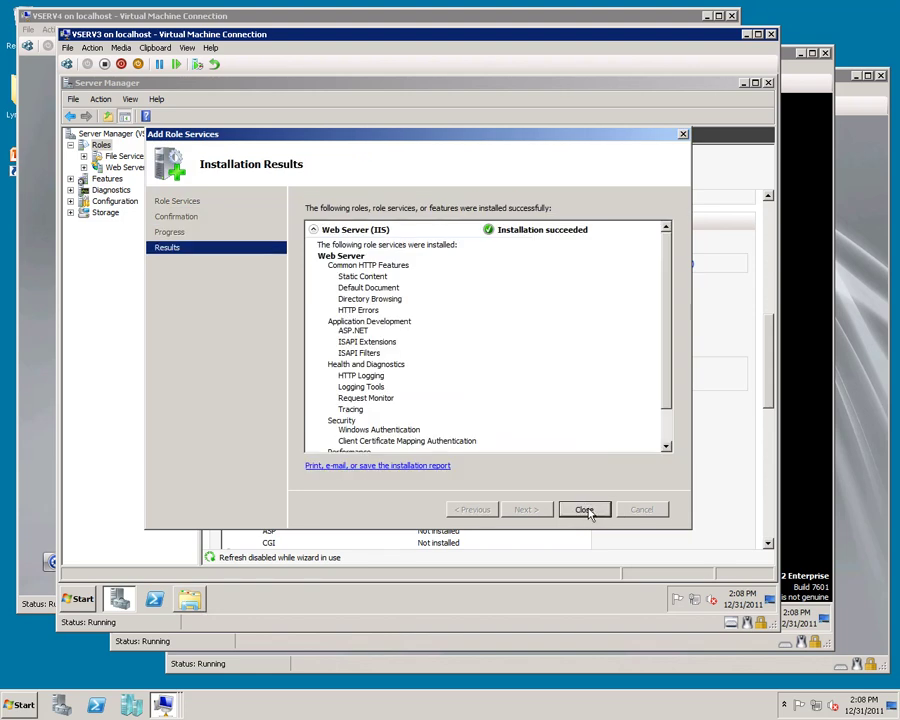
left_click(585, 510)
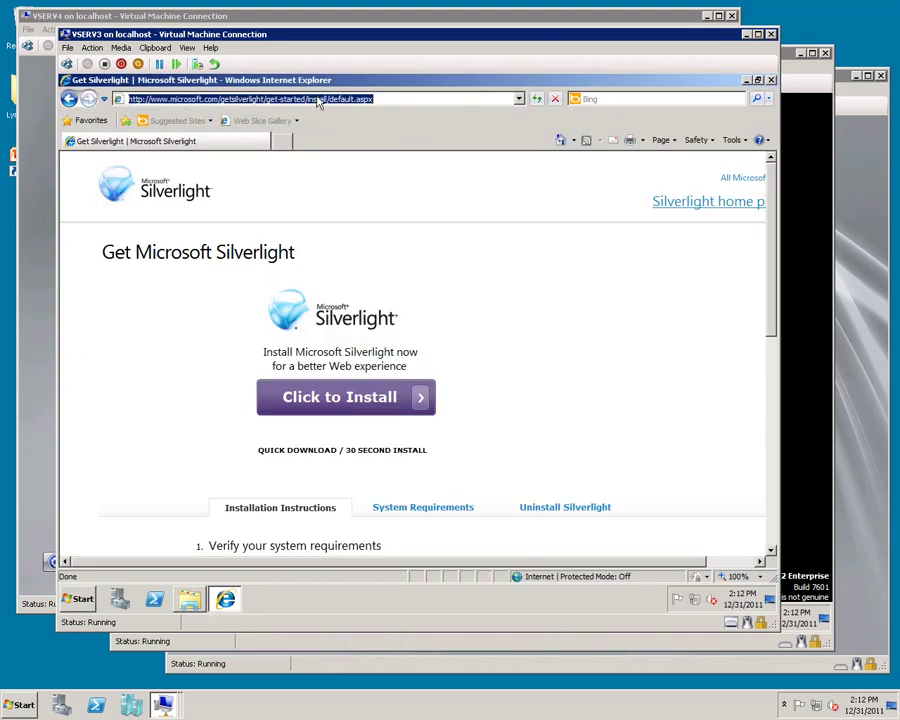
Download and install Microsoft Silverlight with Microsoft Update enabled, and close the browser
left_click(343, 404)
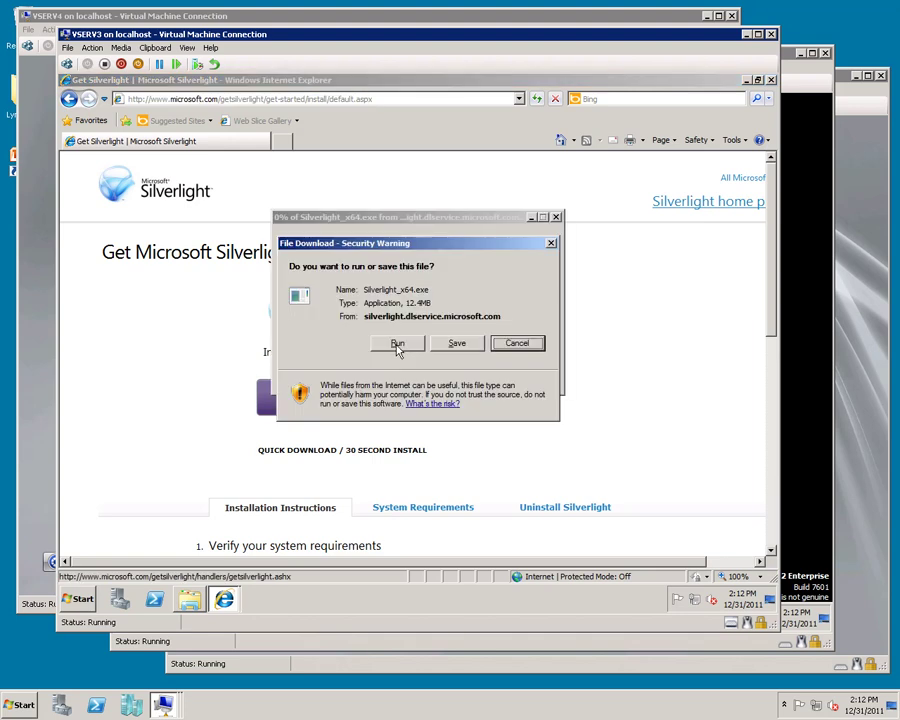
left_click(397, 345)
left_click(495, 298)
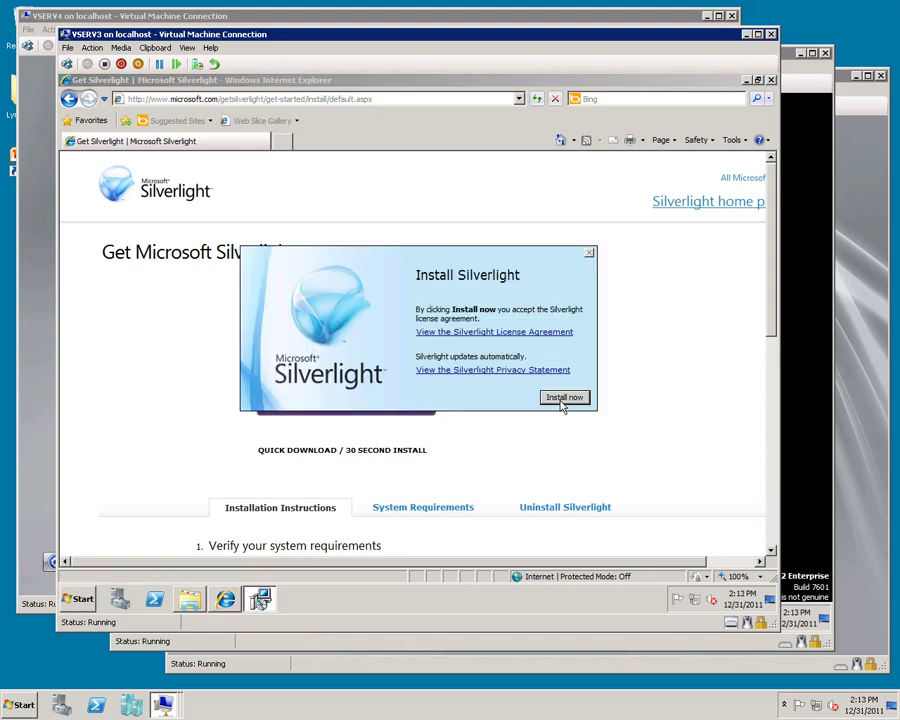
left_click(564, 398)
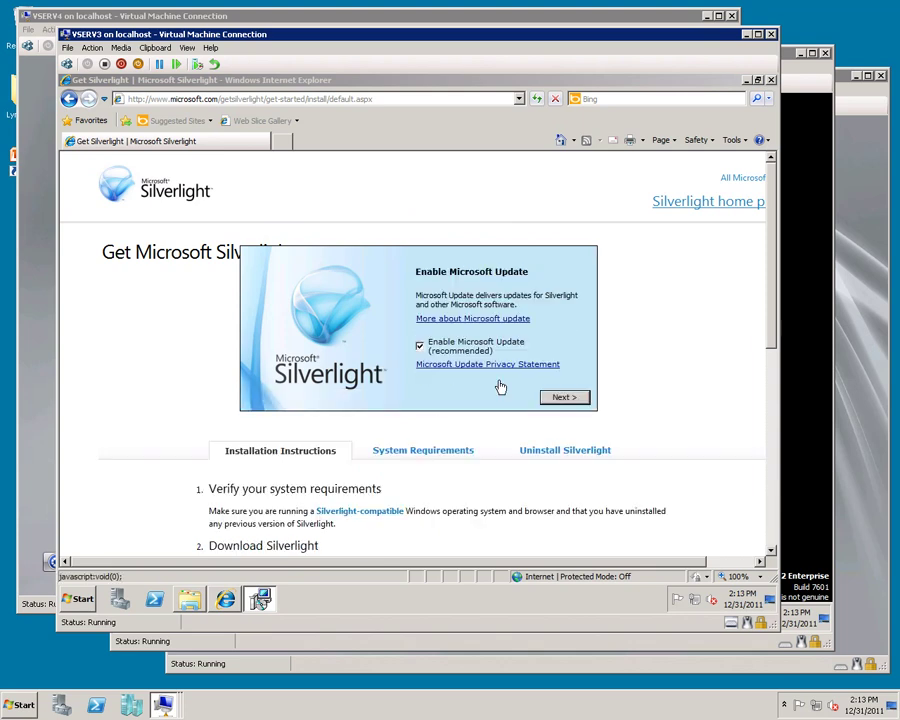
left_click(563, 398)
left_click(565, 398)
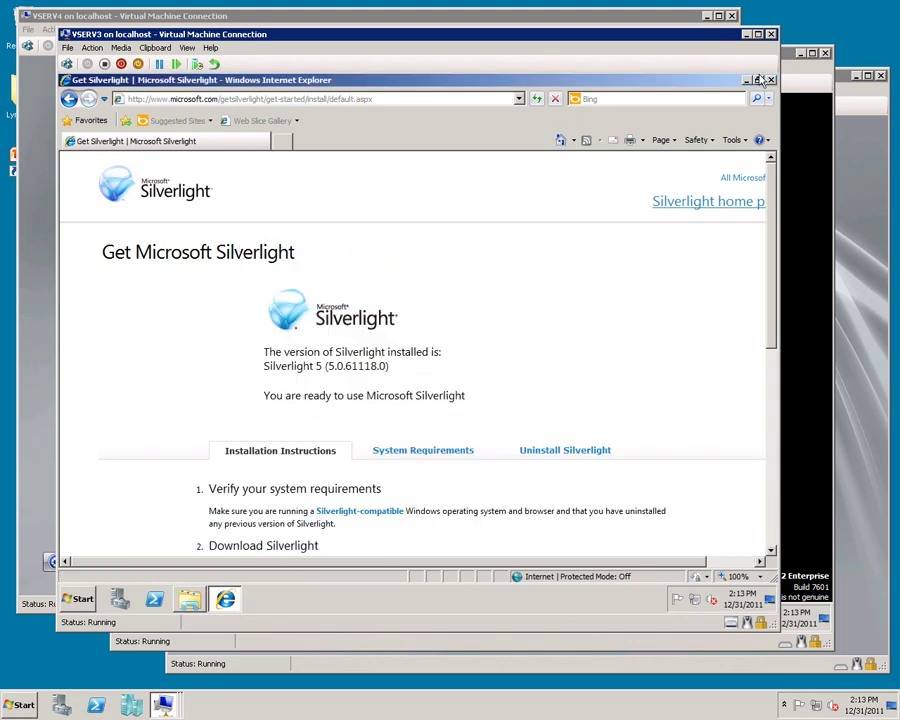
left_click(771, 80)
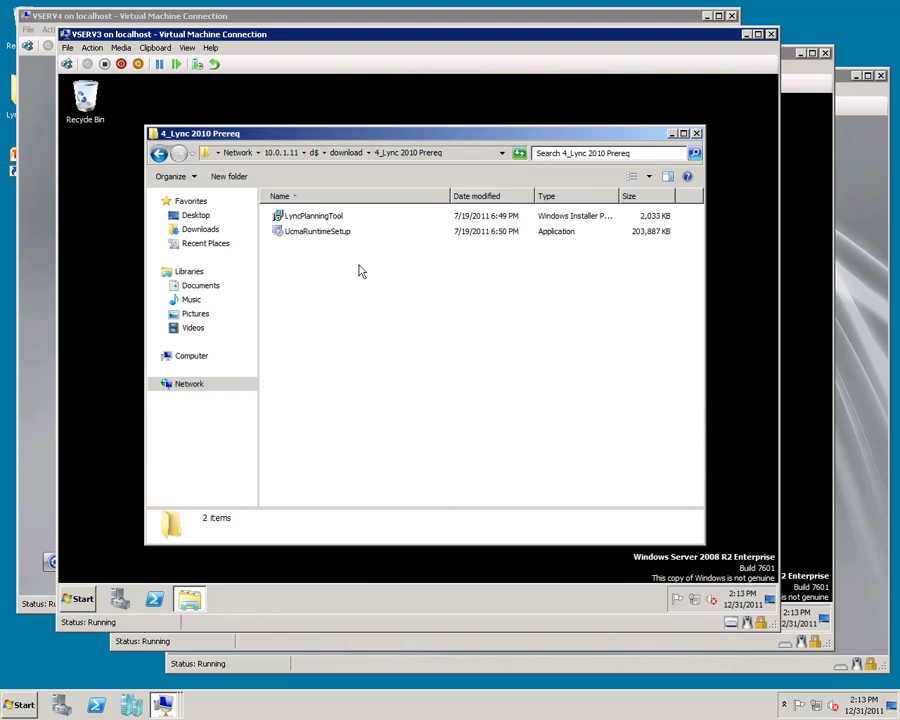
Install the UCMA 3.0 Runtime from UcmaRuntimeSetup, accepting the license terms, and close the setup and the 4_Lync 2010 Prereq folder
left_click(305, 232)
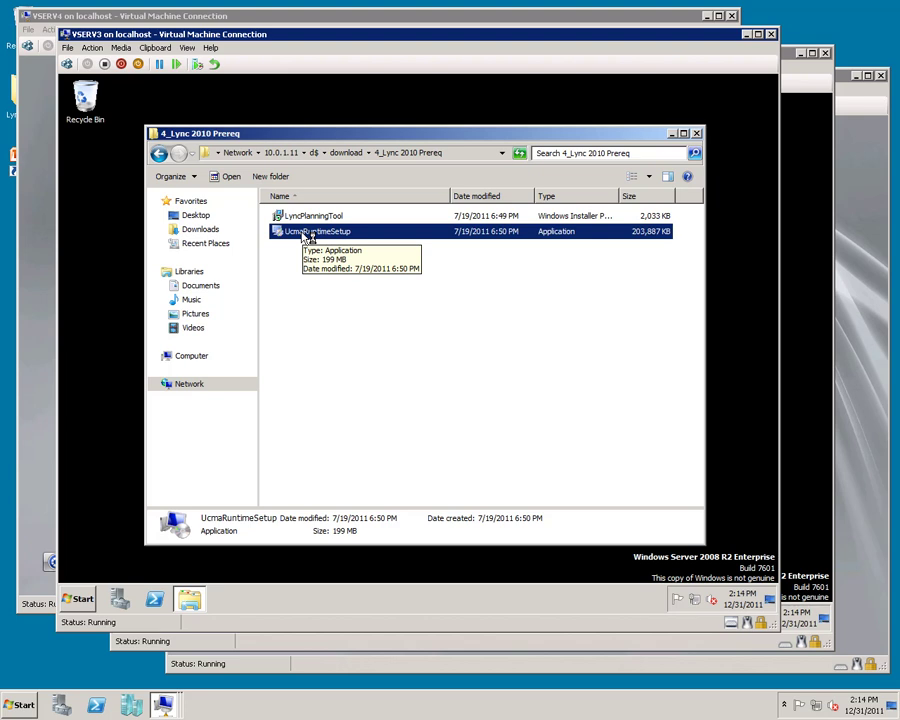
double_click(307, 234)
left_click(513, 345)
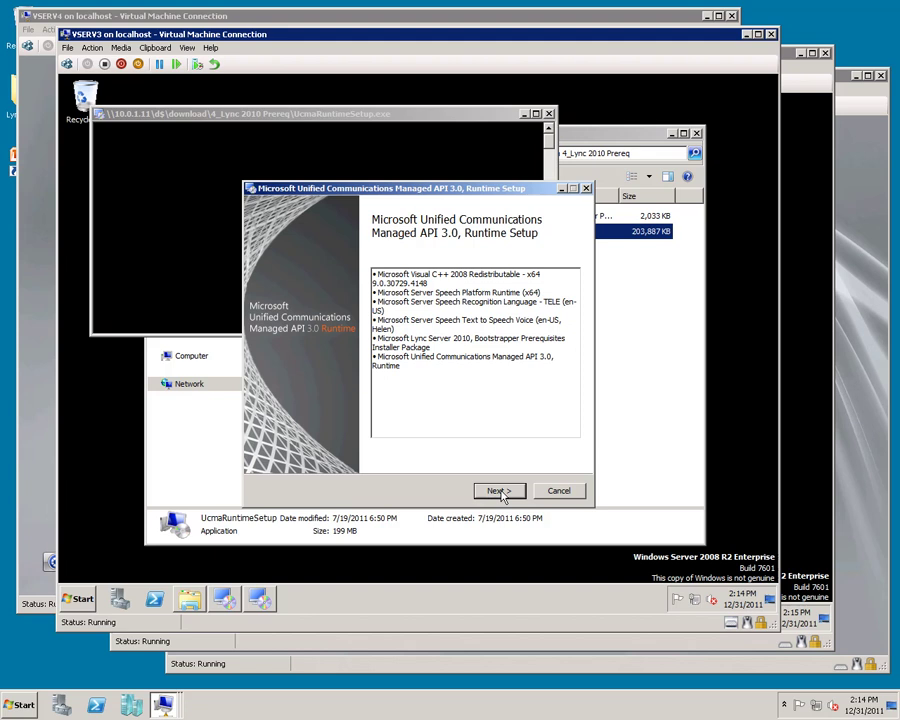
left_click(500, 491)
left_click(279, 309)
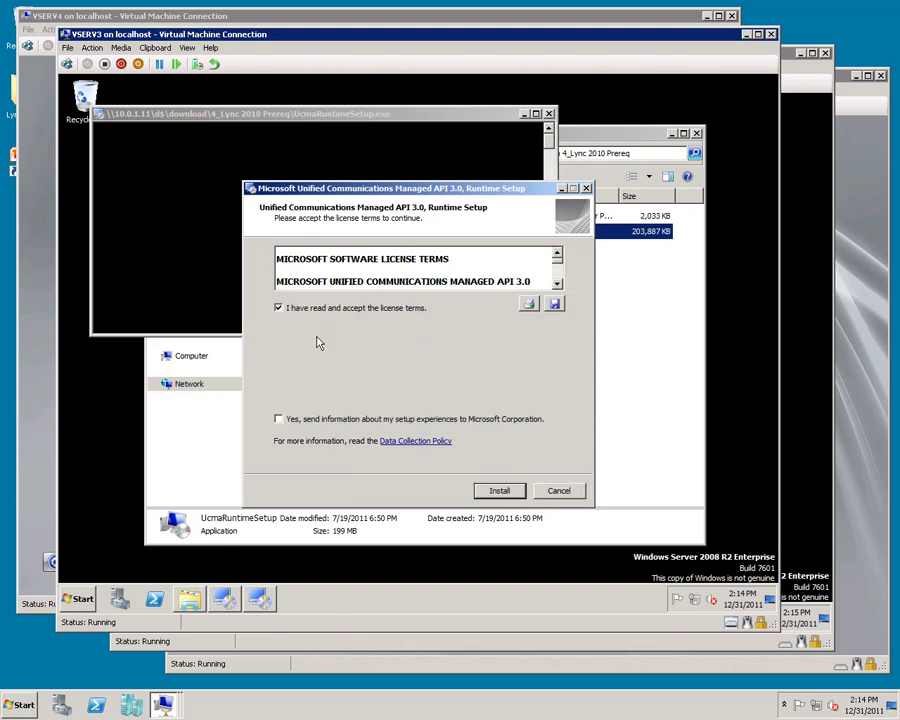
left_click(500, 491)
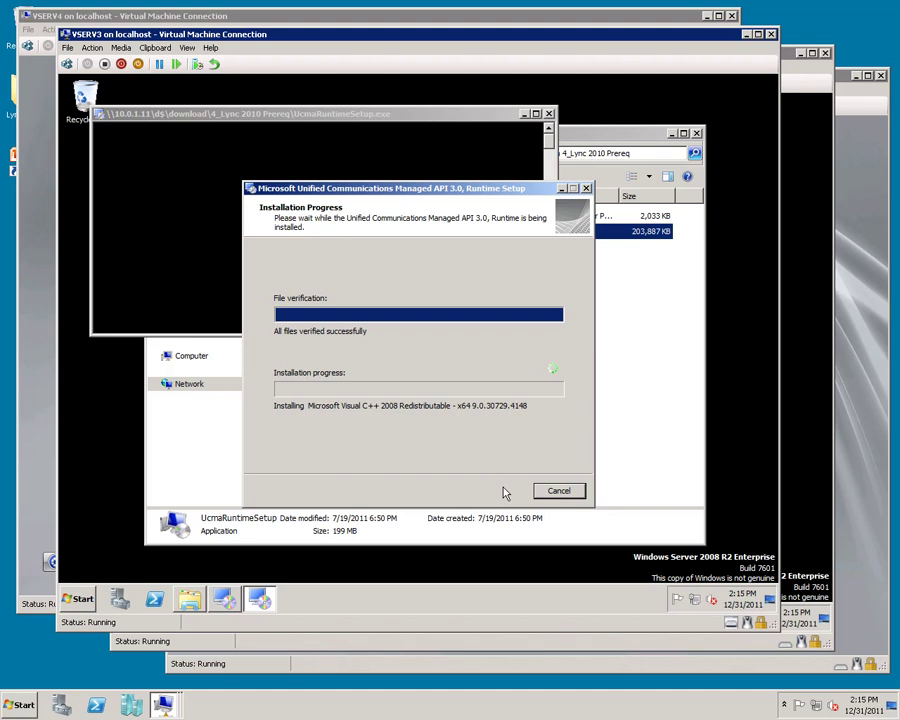
left_click(570, 493)
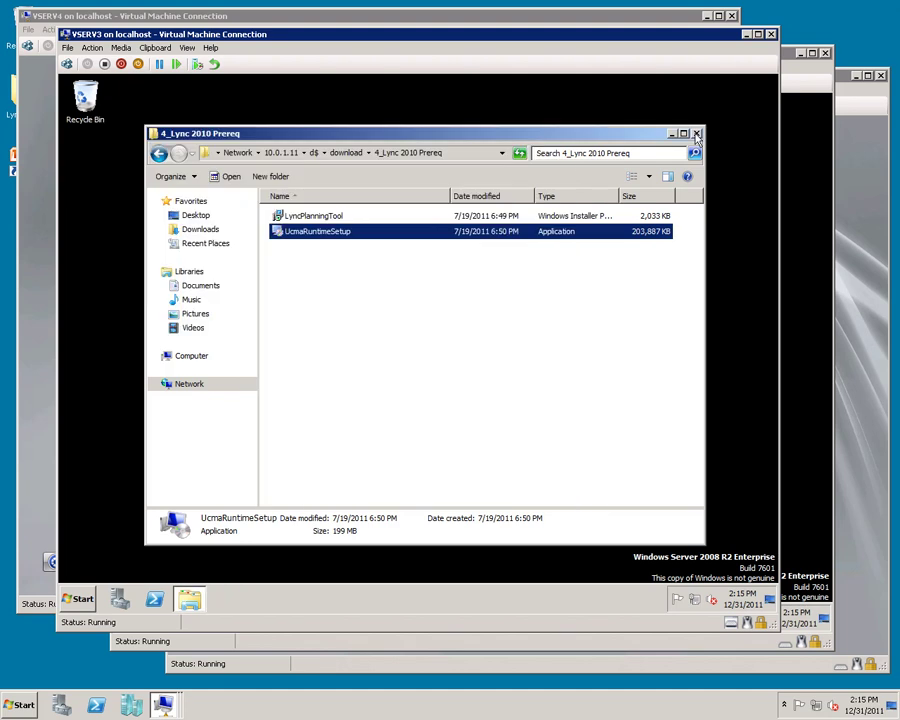
left_click(697, 135)
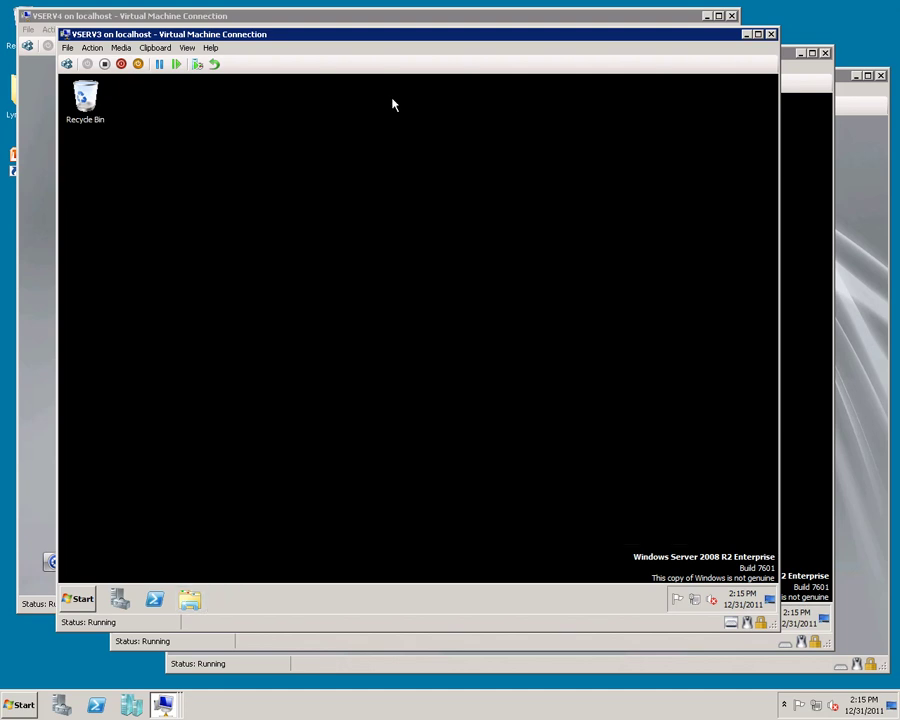
Insert the en_lync_server_2010_x64_dvd_598415 ISO image into VSERV3's virtual DVD drive
left_click(120, 47)
mouse_move(150, 62)
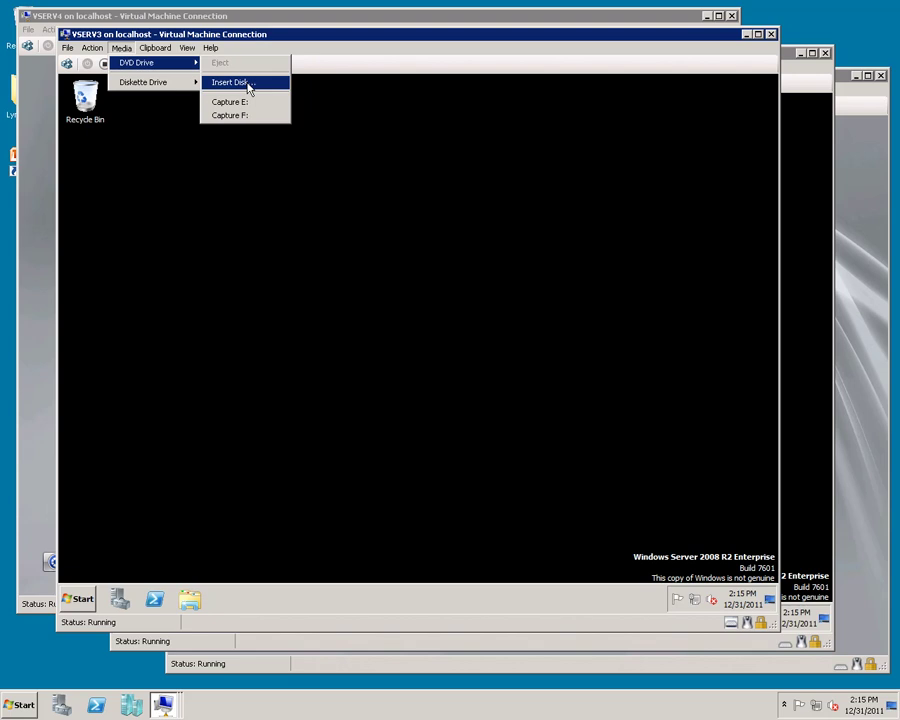
left_click(245, 83)
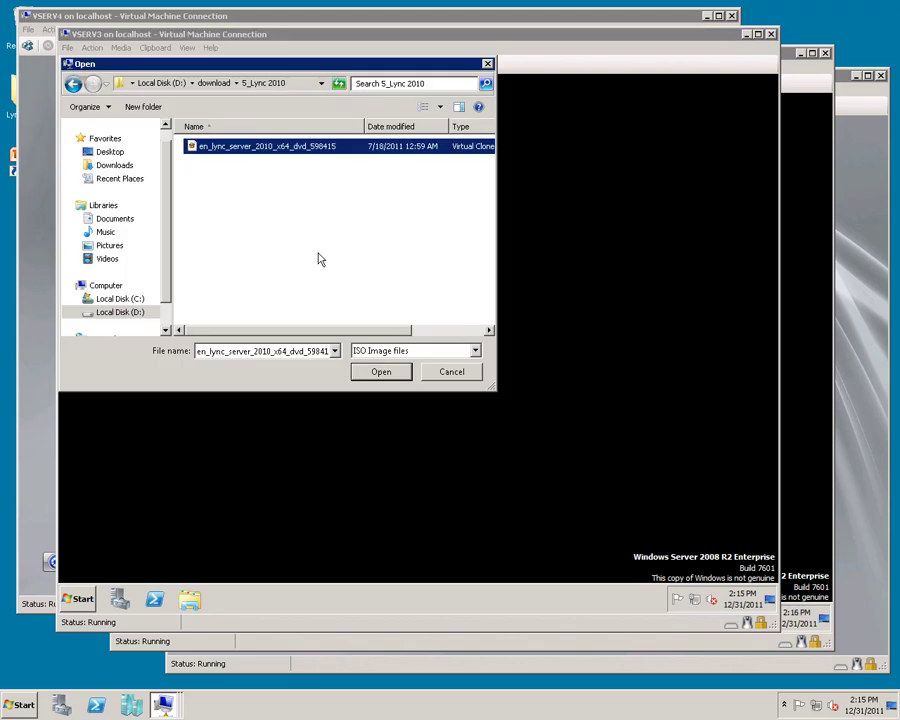
left_click(378, 372)
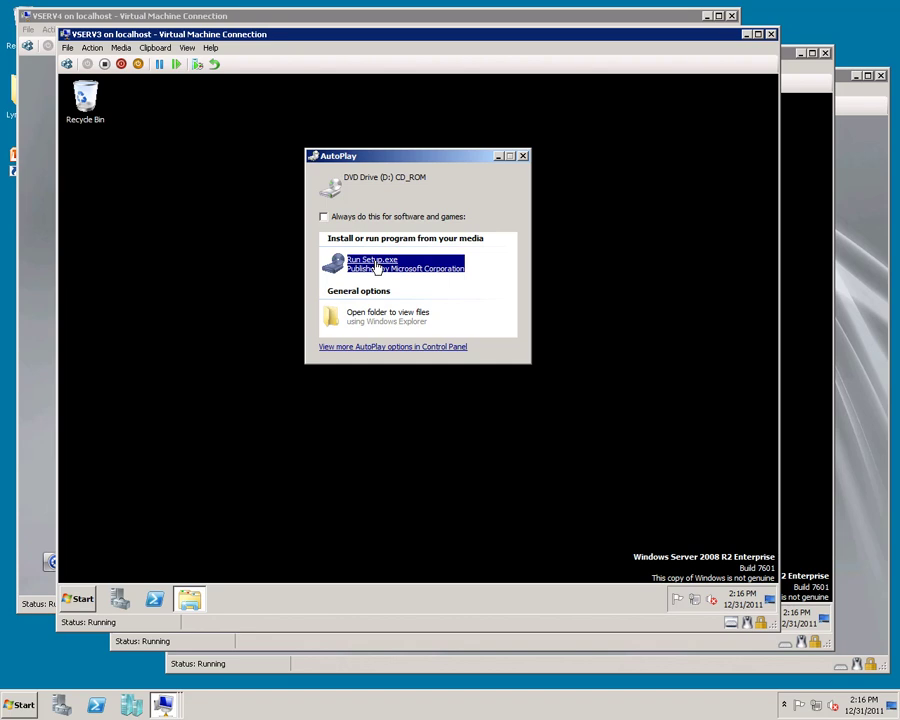
Run the Lync Server 2010 setup from the DVD, install to C:\Program Files\Microsoft Lync Server 2010, and accept the license terms
left_click(377, 268)
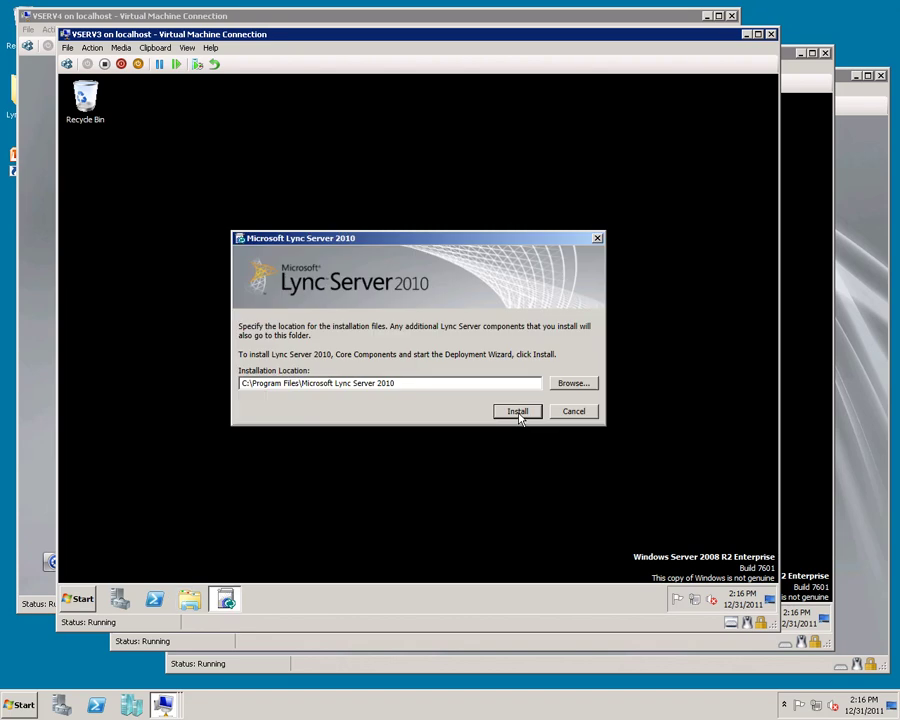
left_click(516, 413)
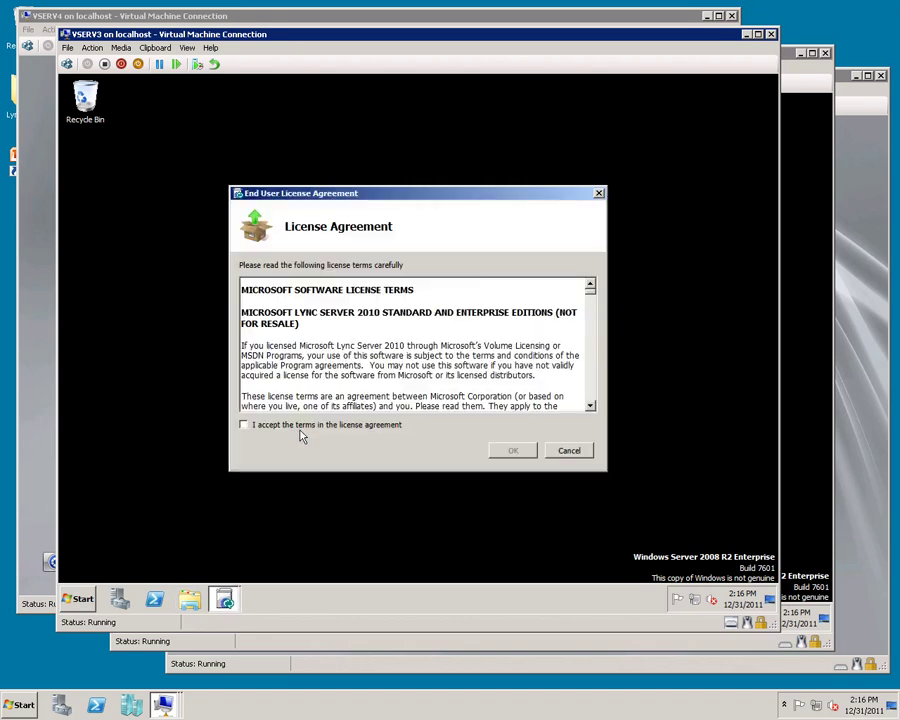
left_click(294, 428)
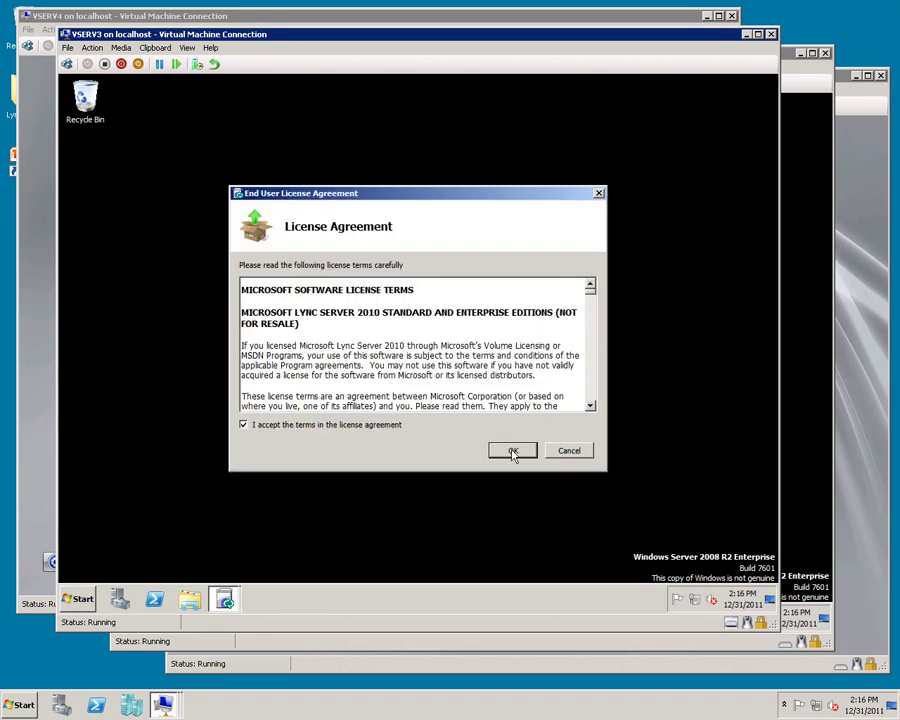